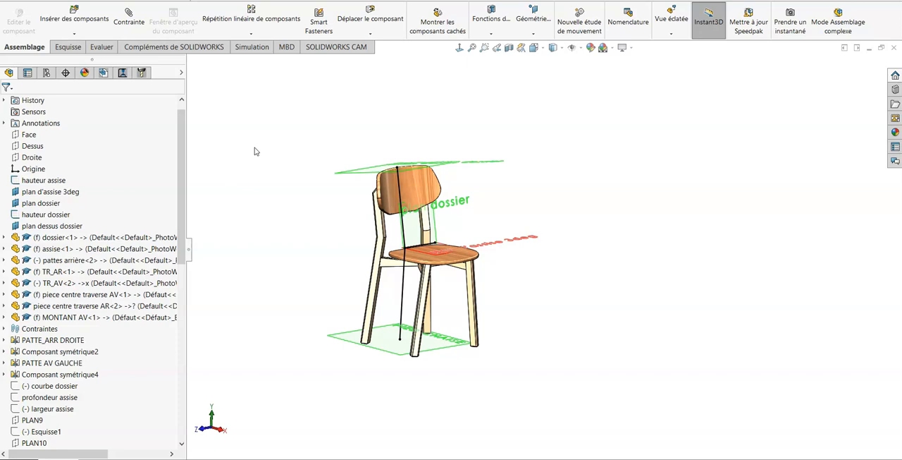
# - Switch to the esquisse de départ chaise assembly and examine its skeleton sketch from the side and at an angle
pyautogui.click(257, 151)
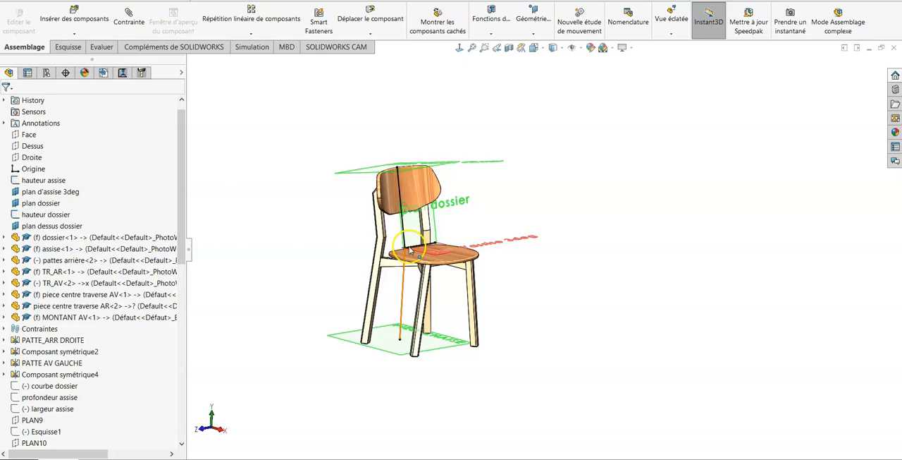
pyautogui.moveTo(497, 458)
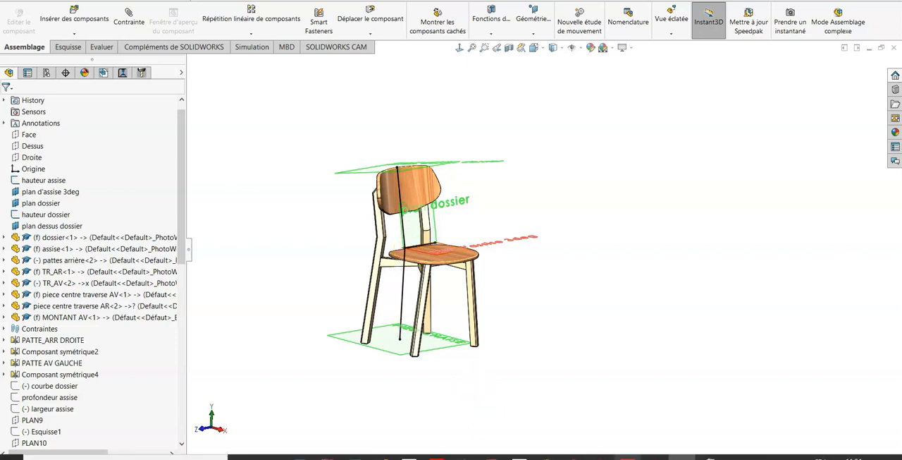
pyautogui.moveTo(680, 456)
pyautogui.click(570, 418)
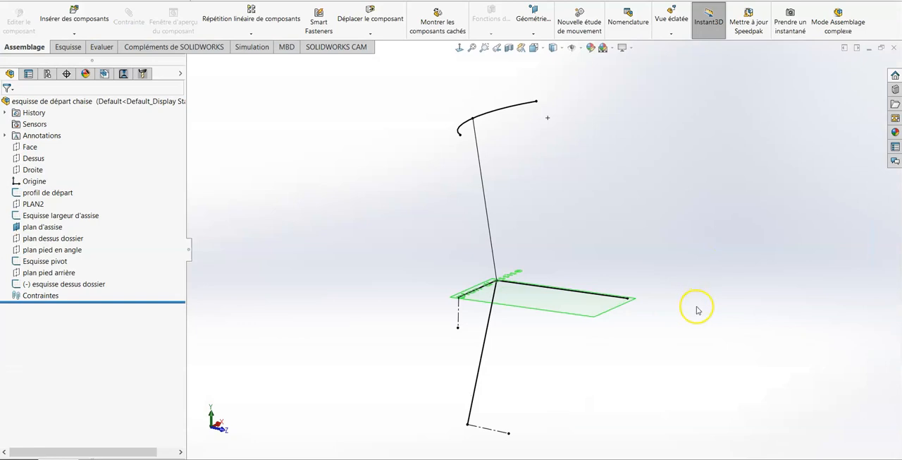
pyautogui.scroll(1, 697, 307)
pyautogui.moveTo(677, 350)
pyautogui.mouseDown(button='middle')
pyautogui.moveTo(681, 313)
pyautogui.moveTo(719, 307)
pyautogui.moveTo(714, 316)
pyautogui.mouseUp(button='middle')
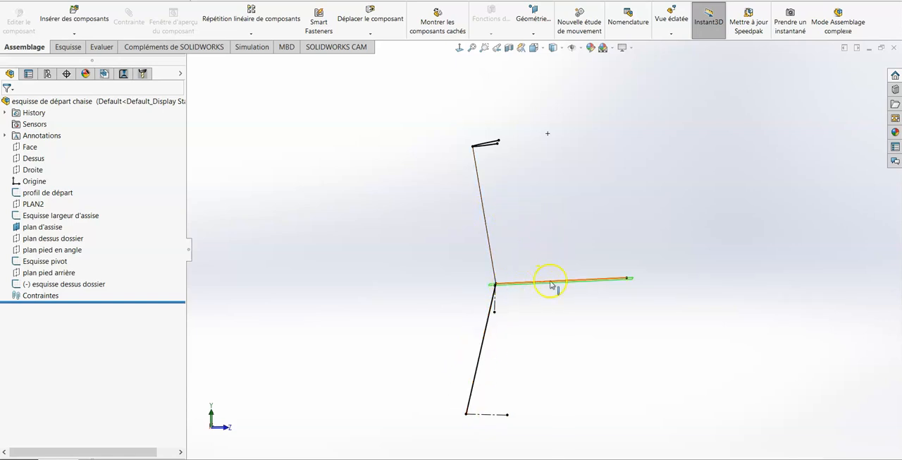
pyautogui.moveTo(692, 211)
pyautogui.mouseDown(button='middle')
pyautogui.moveTo(681, 243)
pyautogui.moveTo(664, 254)
pyautogui.moveTo(661, 243)
pyautogui.mouseUp(button='middle')
pyautogui.moveTo(690, 271)
pyautogui.mouseDown(button='middle')
pyautogui.moveTo(680, 262)
pyautogui.moveTo(691, 272)
pyautogui.mouseUp(button='middle')
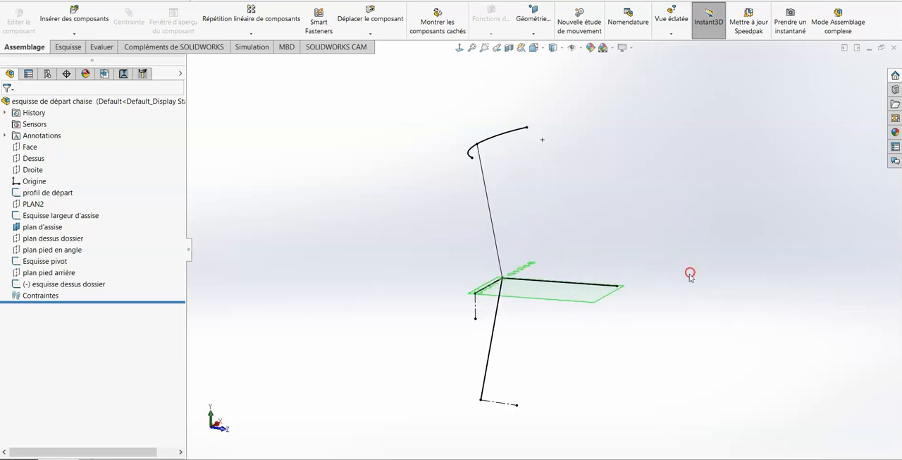
# - Examine the plan pied arrière plane and the backrest line of the chair skeleton
pyautogui.click(61, 273)
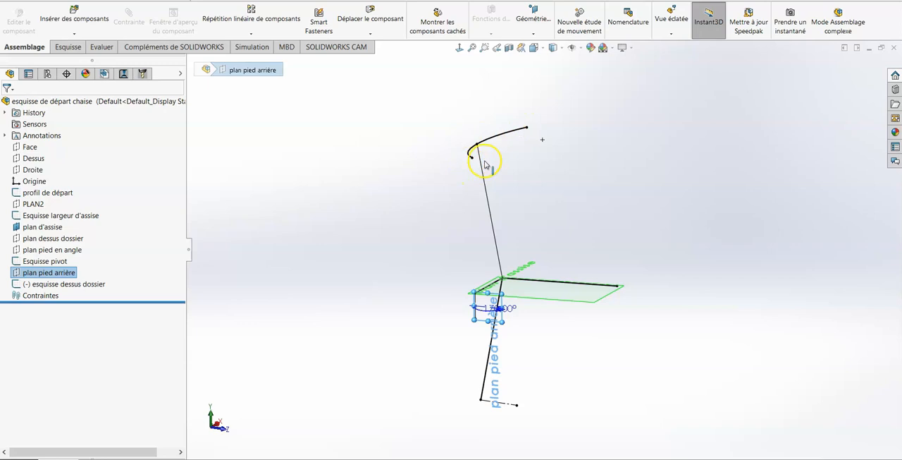
pyautogui.click(655, 199)
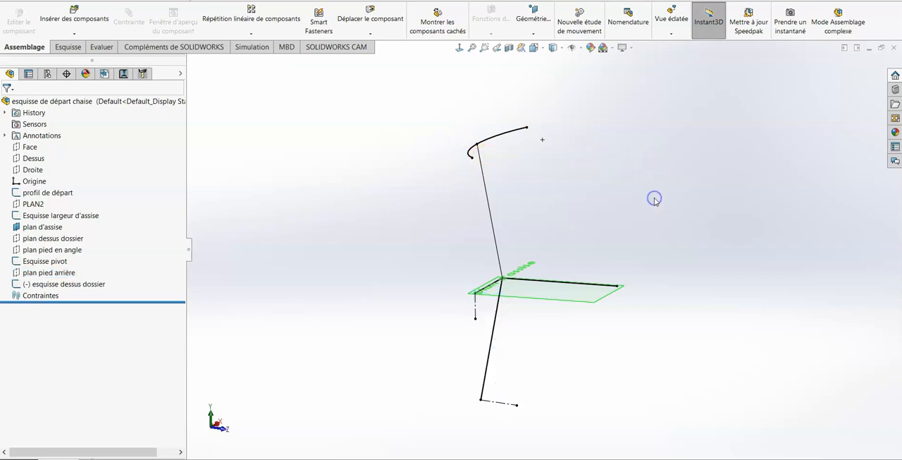
pyautogui.moveTo(654, 199)
pyautogui.mouseDown(button='middle')
pyautogui.moveTo(655, 223)
pyautogui.moveTo(667, 195)
pyautogui.moveTo(689, 189)
pyautogui.mouseUp(button='middle')
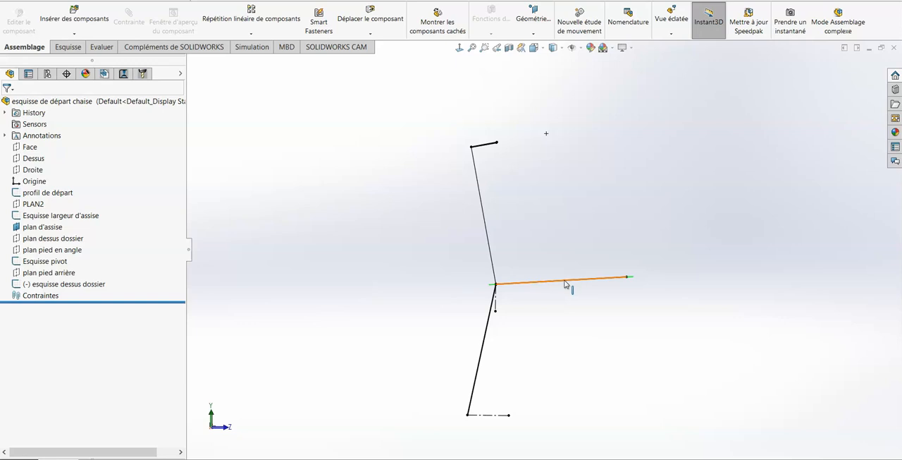
pyautogui.click(485, 203)
pyautogui.click(550, 189)
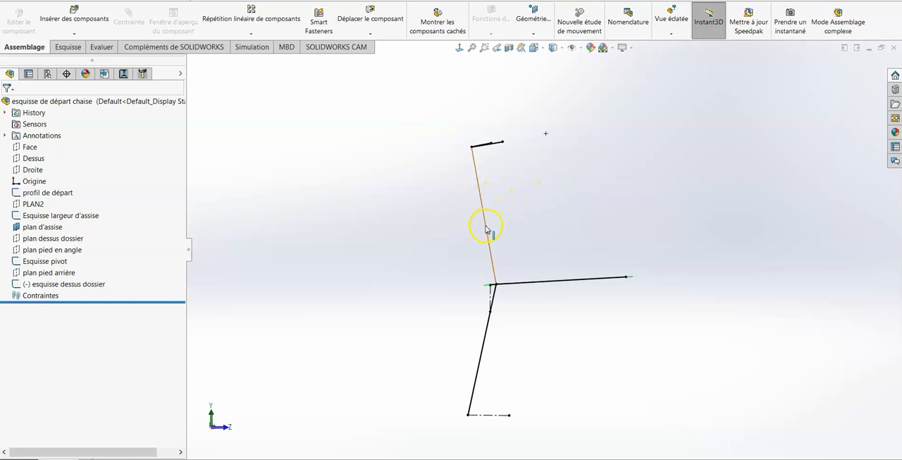
pyautogui.moveTo(549, 215); pyautogui.dragTo(535, 242, button='middle')
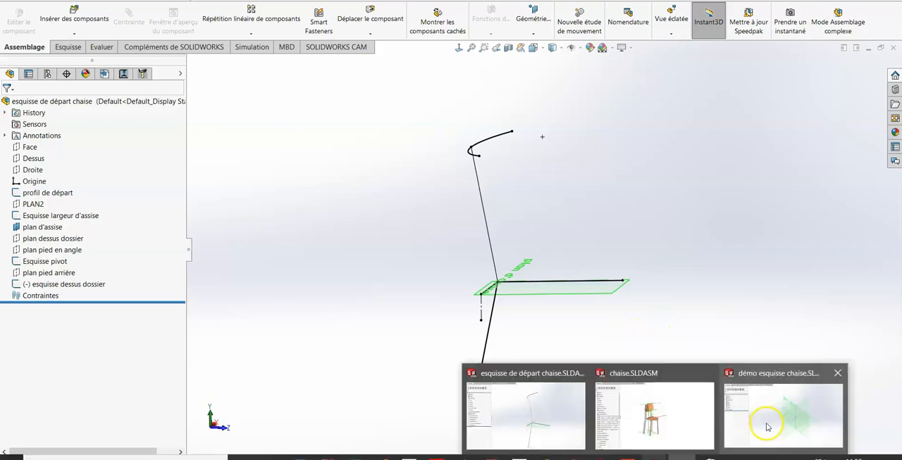
# - Switch to the démo esquisse chaise assembly and start a new sketch on the Droite plane
pyautogui.click(761, 416)
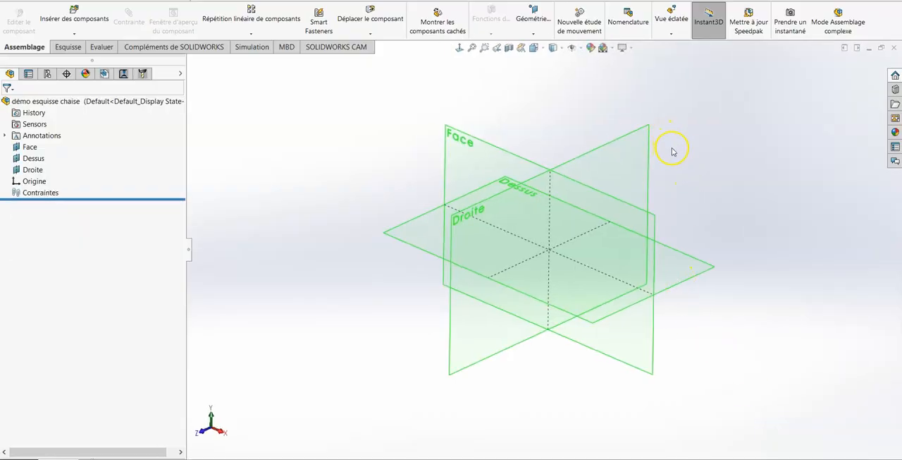
pyautogui.moveTo(672, 149)
pyautogui.mouseDown(button='middle')
pyautogui.moveTo(673, 159)
pyautogui.moveTo(670, 133)
pyautogui.moveTo(678, 145)
pyautogui.mouseUp(button='middle')
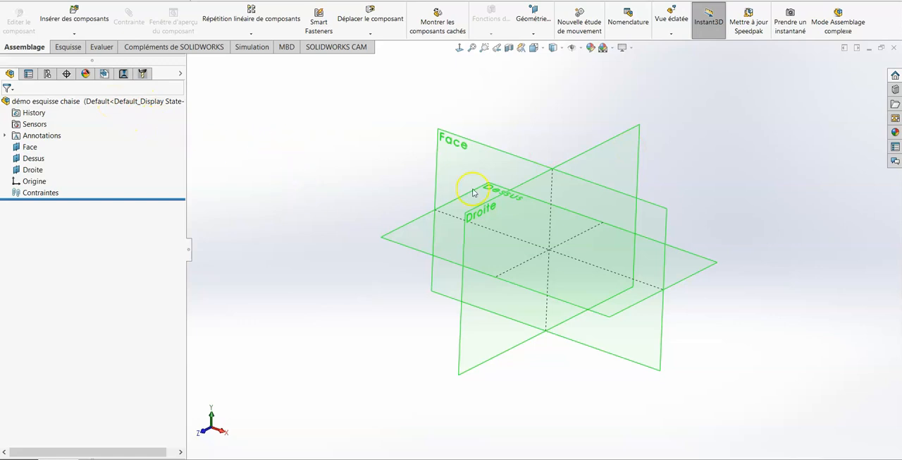
pyautogui.click(587, 153)
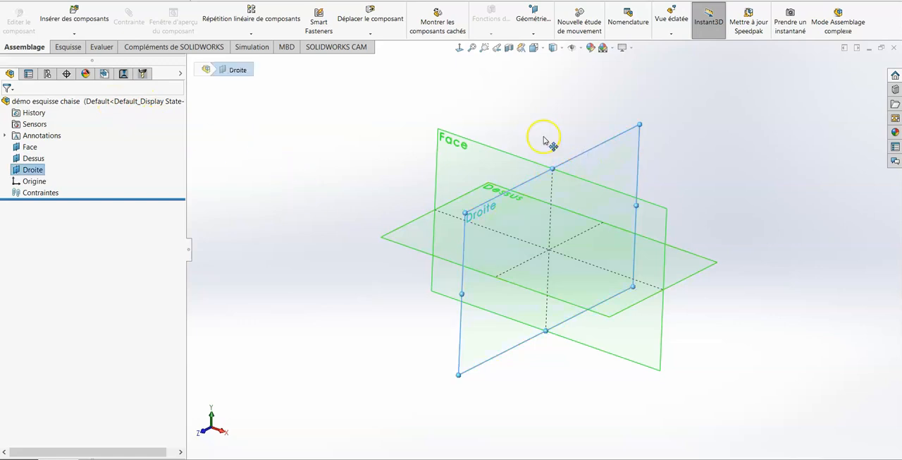
pyautogui.click(65, 48)
pyautogui.click(13, 14)
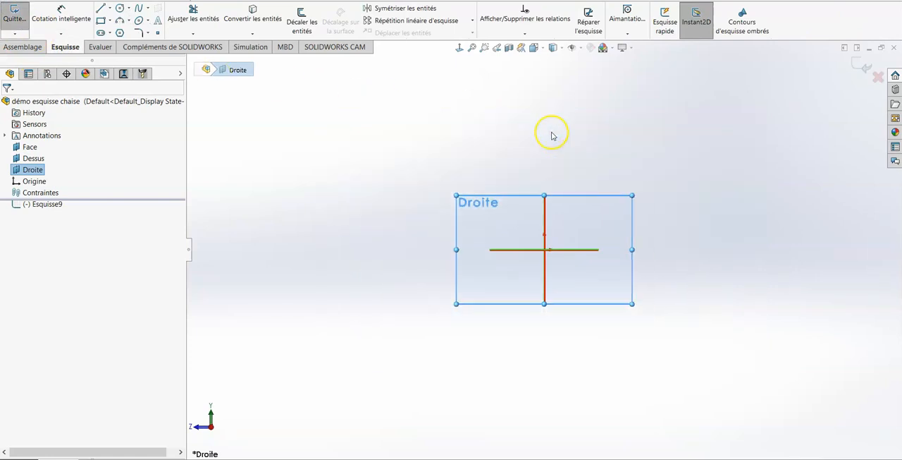
# - Sketch a leg line from ground level behind the origin to about 6 3/8 in above the origin, continuing with a backward-leaning backrest line
pyautogui.click(100, 10)
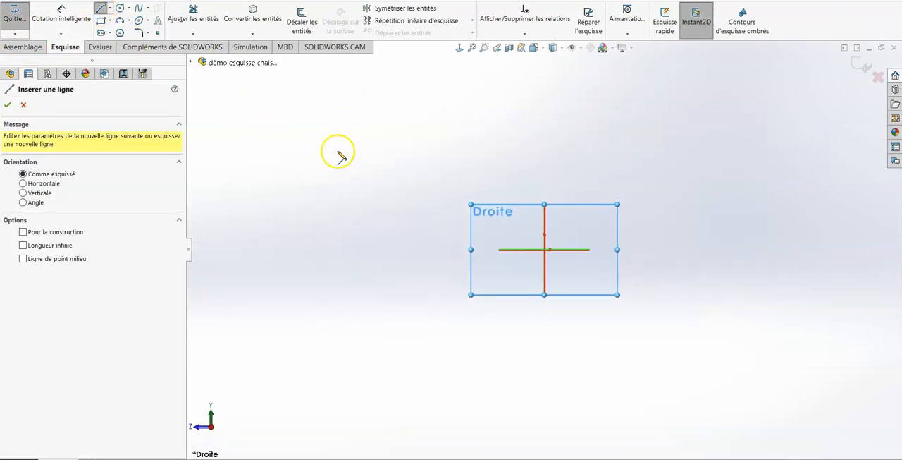
pyautogui.click(588, 251)
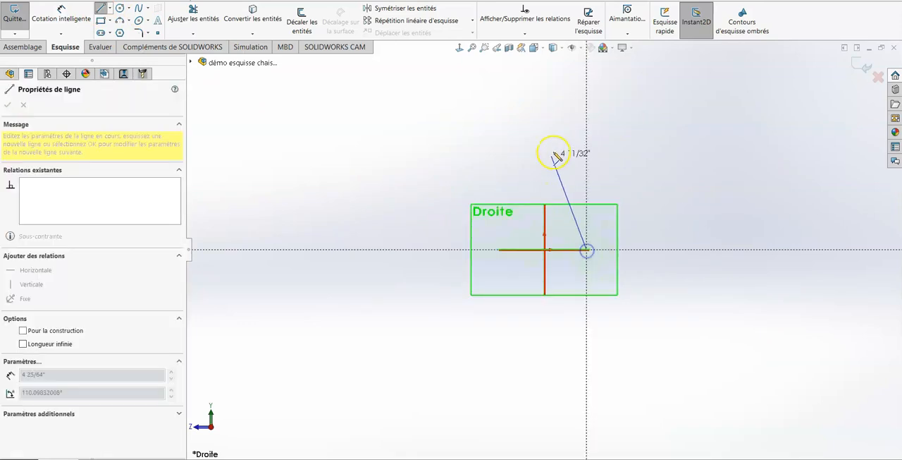
pyautogui.click(545, 104)
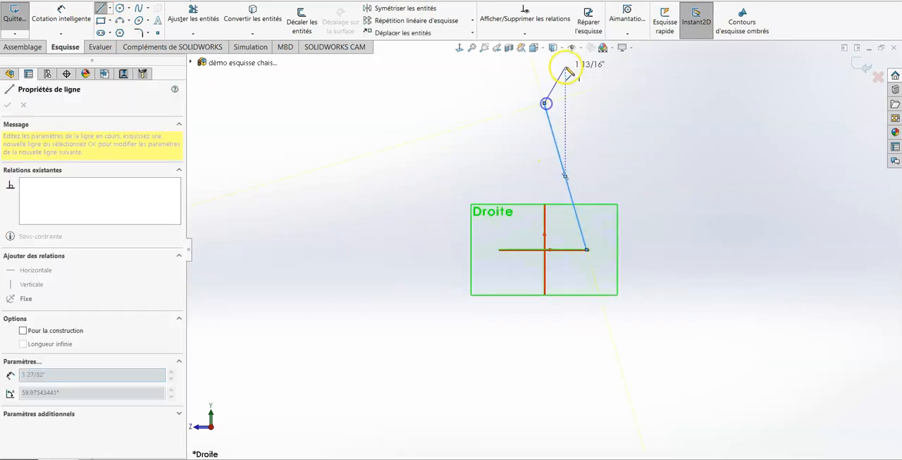
pyautogui.scroll(-2, 558, 96)
pyautogui.scroll(1, 580, 127)
pyautogui.scroll(-4, 579, 127)
pyautogui.scroll(3, 580, 127)
pyautogui.scroll(-3, 579, 127)
pyautogui.scroll(4, 569, 150)
pyautogui.scroll(1, 571, 151)
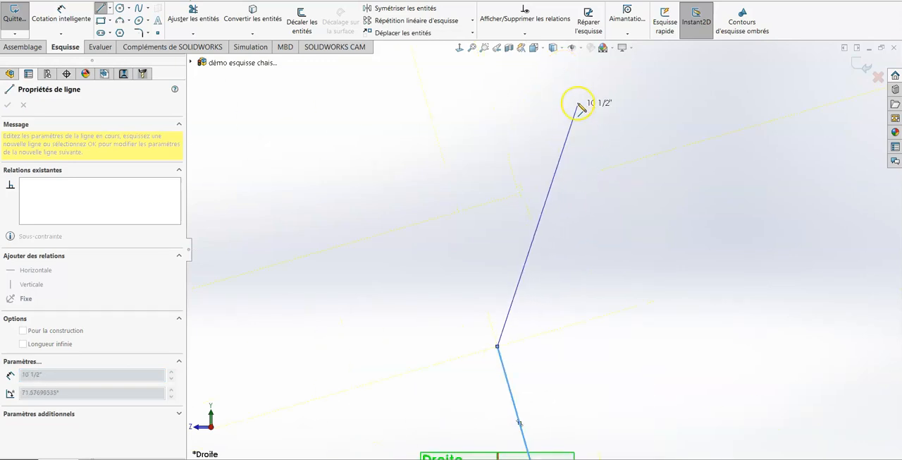
pyautogui.click(571, 64)
pyautogui.press('Escape')
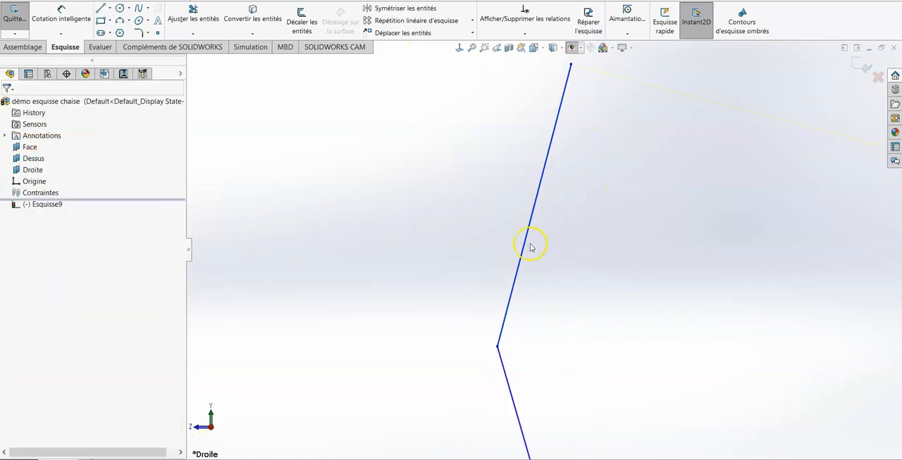
# - Sketch a seat line about 10 in long, running forward and slightly upward from the junction of the leg and backrest lines
pyautogui.click(102, 8)
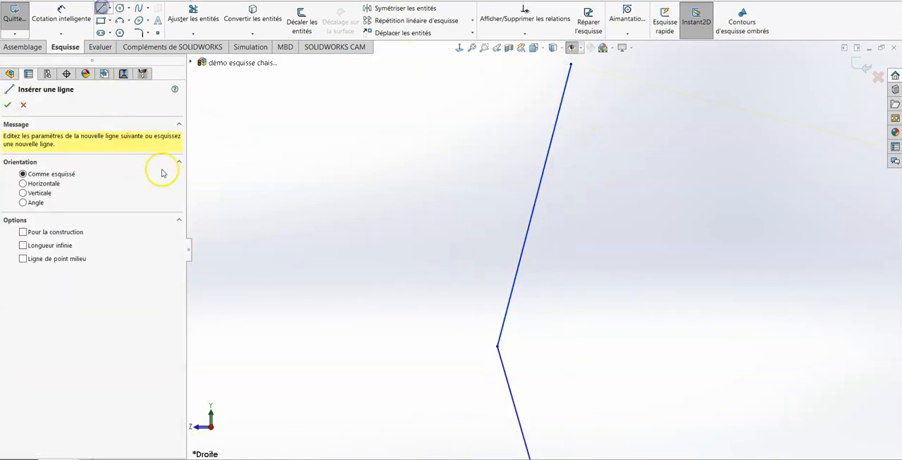
pyautogui.press('f')
pyautogui.scroll(4, 486, 341)
pyautogui.scroll(-1, 515, 272)
pyautogui.click(536, 276)
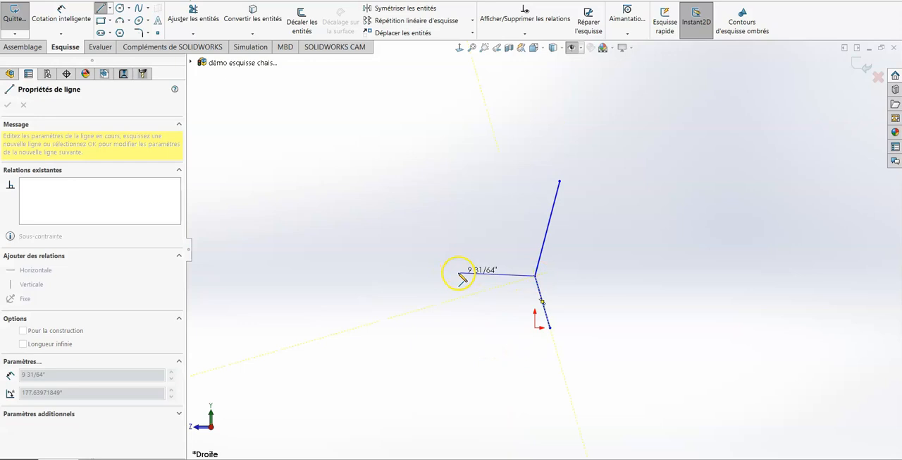
pyautogui.click(455, 271)
pyautogui.press('Escape')
pyautogui.scroll(-2, 549, 329)
pyautogui.scroll(1, 551, 328)
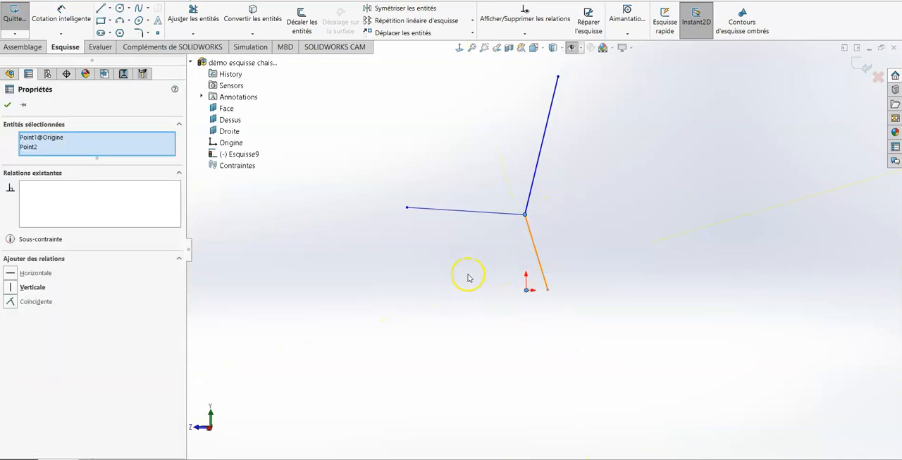
# - Add a vertical relation between the three lines' junction and the origin, and move the leg's foot to about 2 23/64 in behind the origin
pyautogui.click(701, 242)
pyautogui.moveTo(546, 260)
pyautogui.mouseDown(button='middle')
pyautogui.moveTo(581, 212)
pyautogui.moveTo(564, 256)
pyautogui.moveTo(578, 244)
pyautogui.moveTo(569, 242)
pyautogui.mouseUp(button='middle')
pyautogui.click(528, 215)
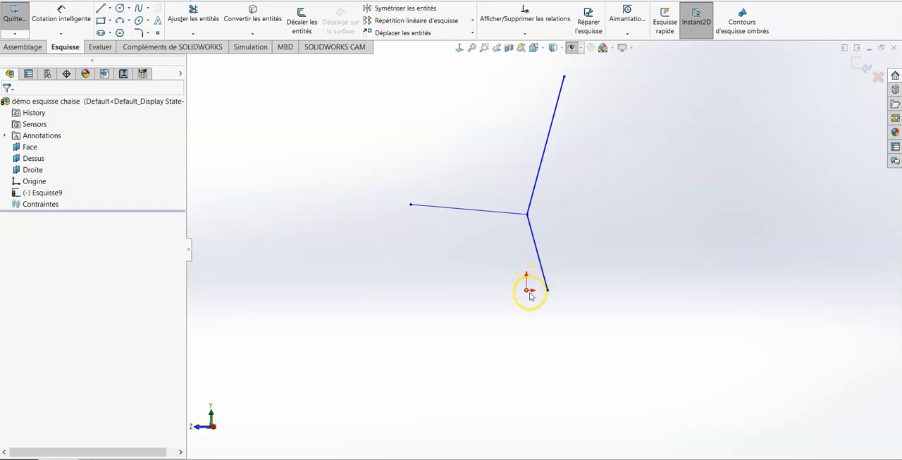
pyautogui.click(528, 215)
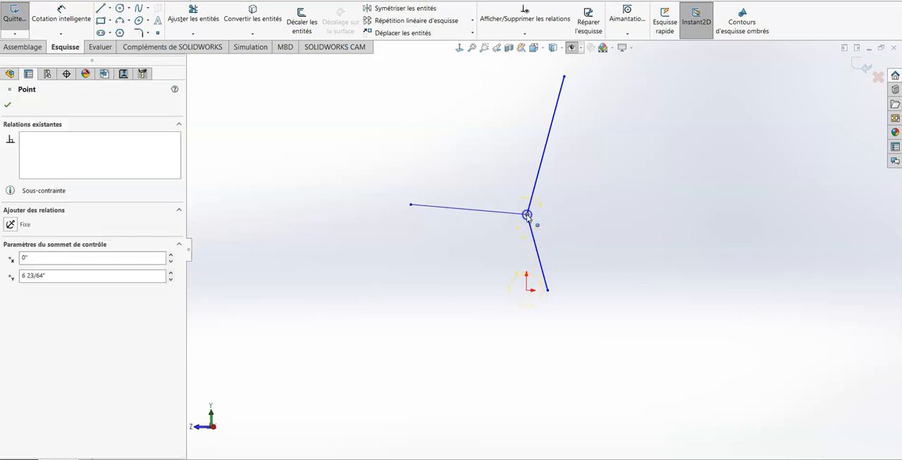
pyautogui.keyDown('ctrl'); pyautogui.click(528, 290); pyautogui.keyUp('ctrl')
pyautogui.click(570, 249)
pyautogui.scroll(-3, 684, 247)
pyautogui.scroll(3, 685, 246)
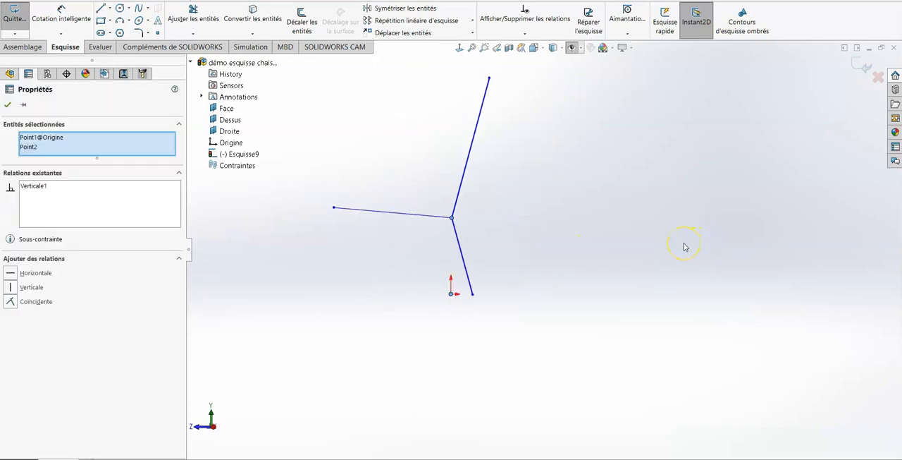
pyautogui.press('space')
pyautogui.click(440, 360)
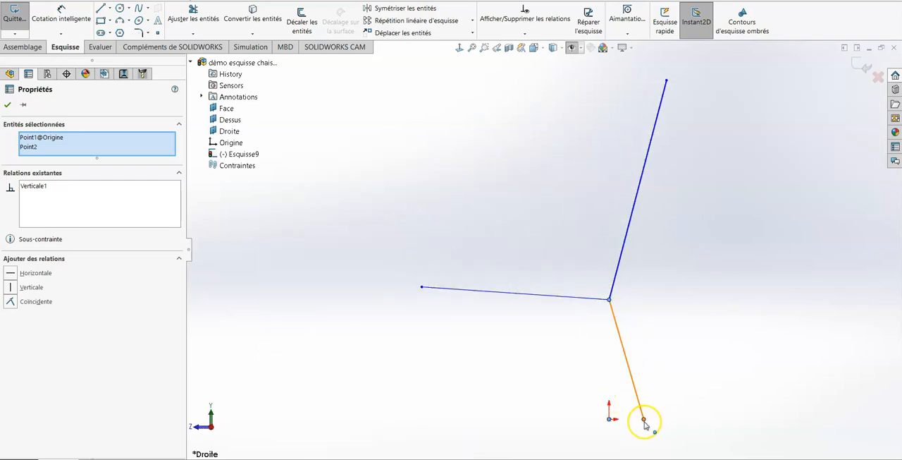
pyautogui.moveTo(648, 423)
pyautogui.mouseDown()
pyautogui.moveTo(619, 440)
pyautogui.moveTo(659, 427)
pyautogui.moveTo(624, 422)
pyautogui.moveTo(666, 423)
pyautogui.moveTo(654, 418)
pyautogui.mouseUp()
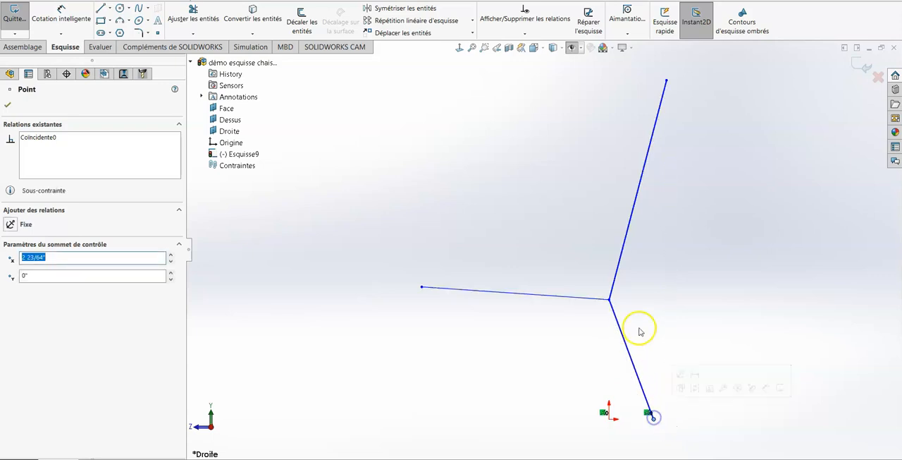
pyautogui.click(674, 323)
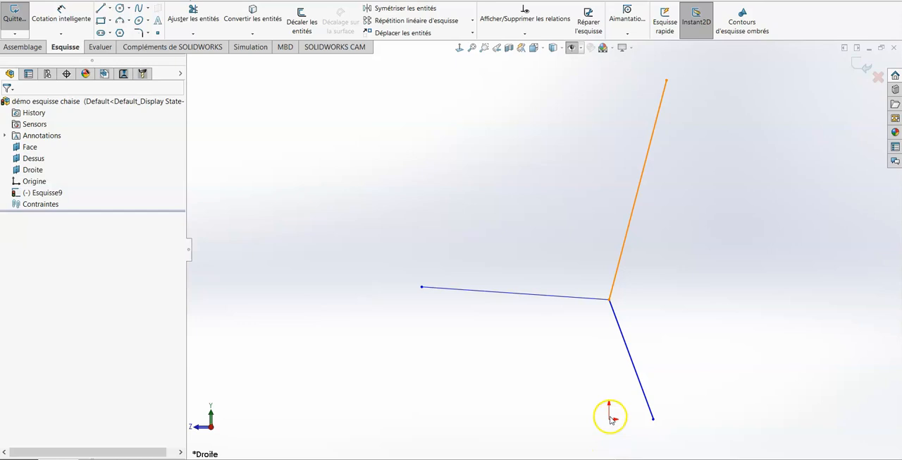
# - Dimension the seat height from the origin to the junction of the three lines at 17 in
pyautogui.press('s')
pyautogui.click(647, 411)
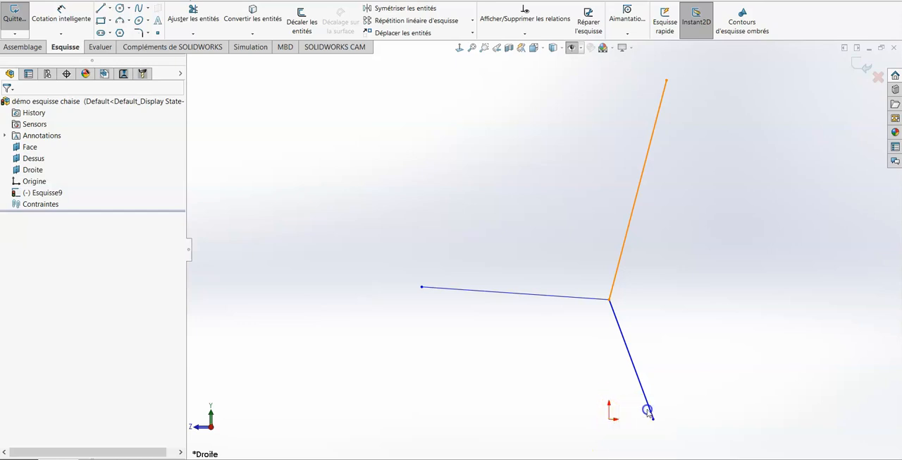
pyautogui.click(610, 417)
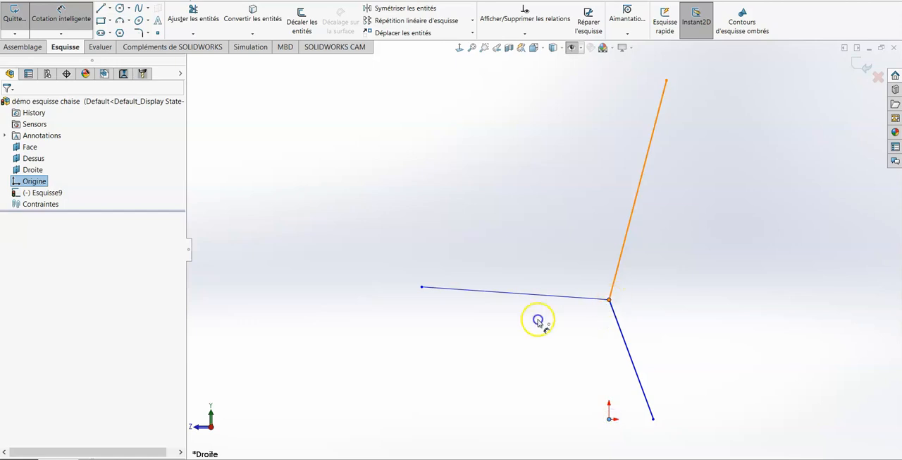
pyautogui.click(609, 300)
pyautogui.click(513, 356)
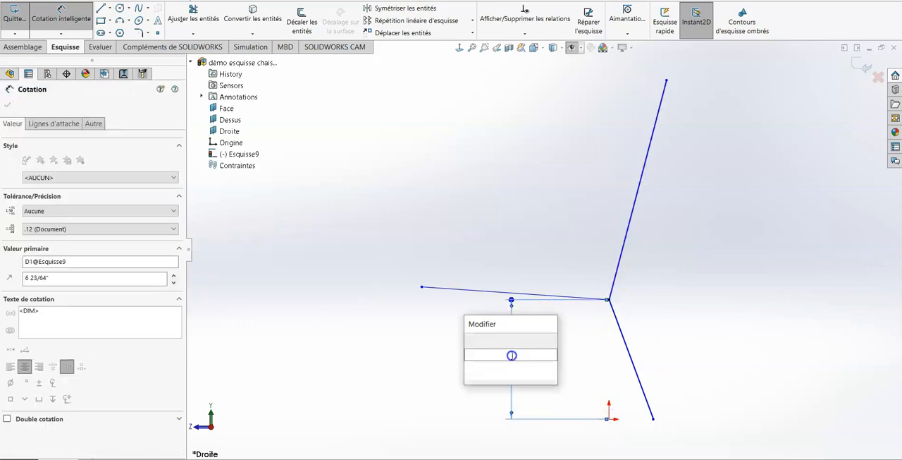
pyautogui.write('17')
pyautogui.press('Return')
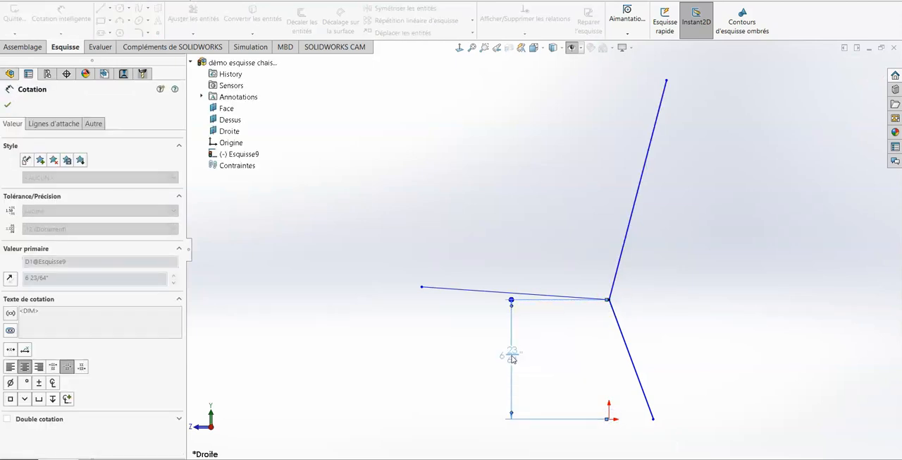
# - Move the rear leg's foot along the ground to about 4 9/64 in behind the origin
pyautogui.click(653, 418)
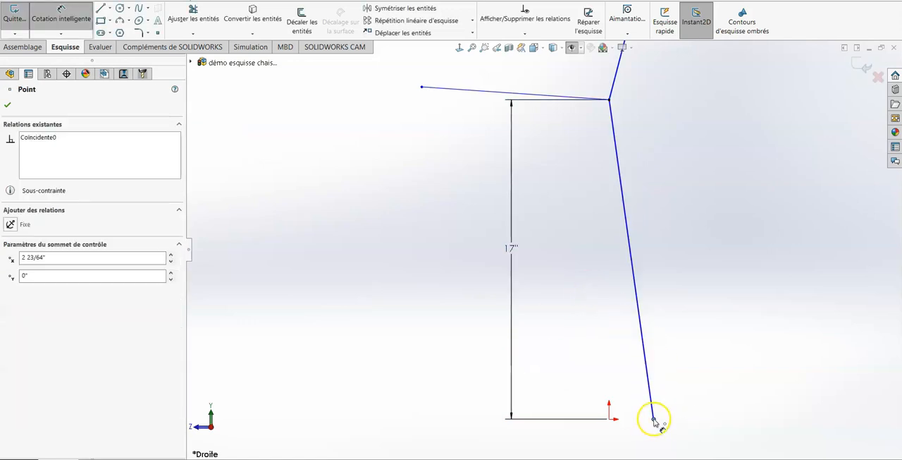
pyautogui.press('Escape')
pyautogui.moveTo(656, 419); pyautogui.dragTo(688, 412)
pyautogui.scroll(6, 668, 352)
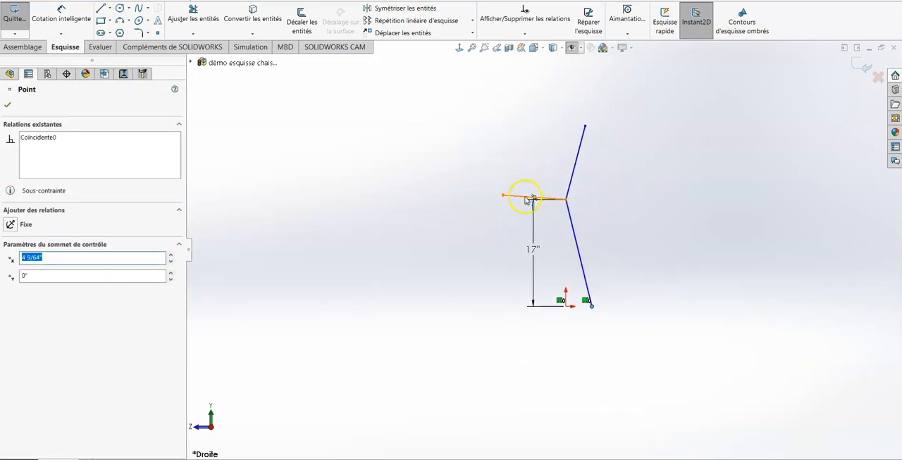
pyautogui.scroll(1, 573, 312)
pyautogui.scroll(-3, 573, 313)
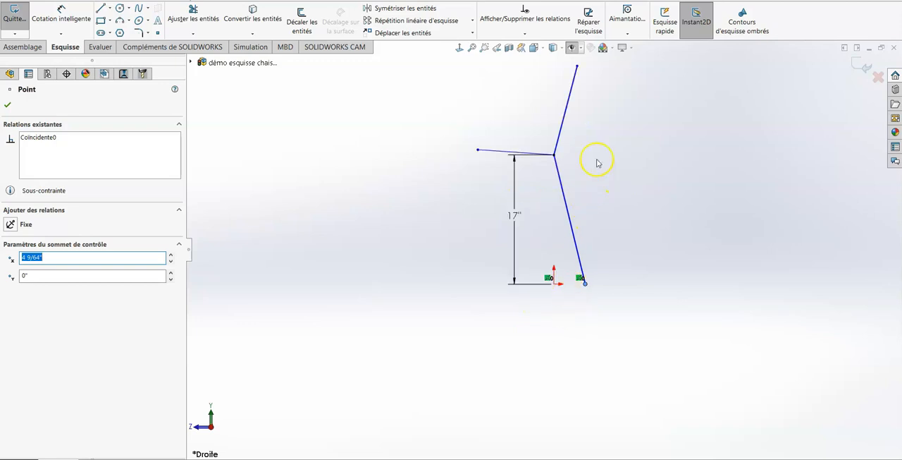
# - Show the reference planes and dimension the angle between the seat line and the Dessus plane at 3 degrees
pyautogui.click(76, 13)
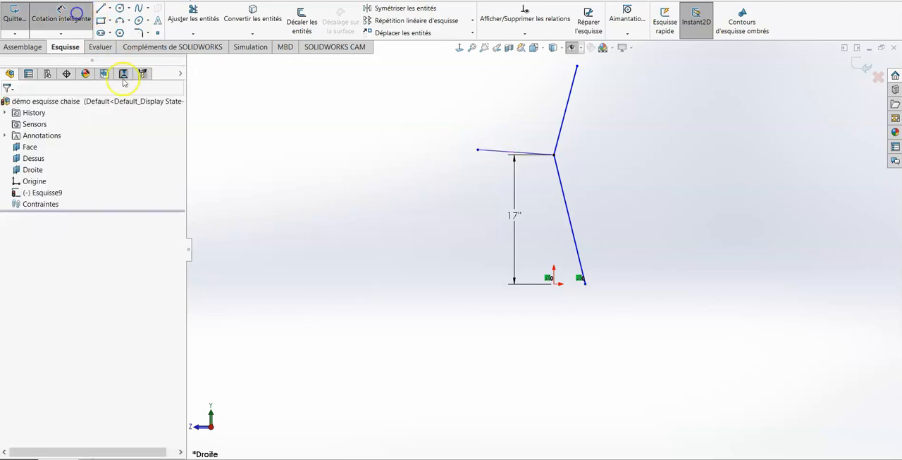
pyautogui.moveTo(492, 154)
pyautogui.mouseDown()
pyautogui.moveTo(566, 288)
pyautogui.moveTo(557, 308)
pyautogui.moveTo(580, 298)
pyautogui.moveTo(568, 302)
pyautogui.moveTo(533, 252)
pyautogui.moveTo(510, 24)
pyautogui.moveTo(567, 99)
pyautogui.mouseUp()
pyautogui.click(574, 49)
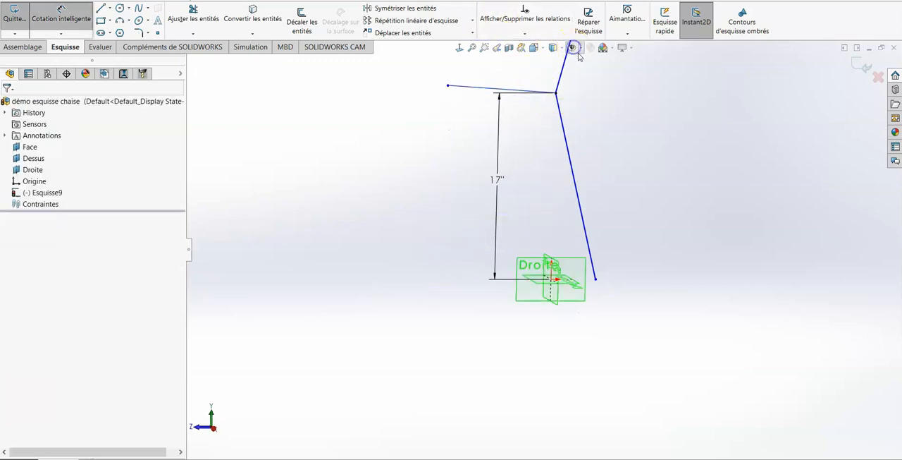
pyautogui.moveTo(476, 89); pyautogui.dragTo(540, 286)
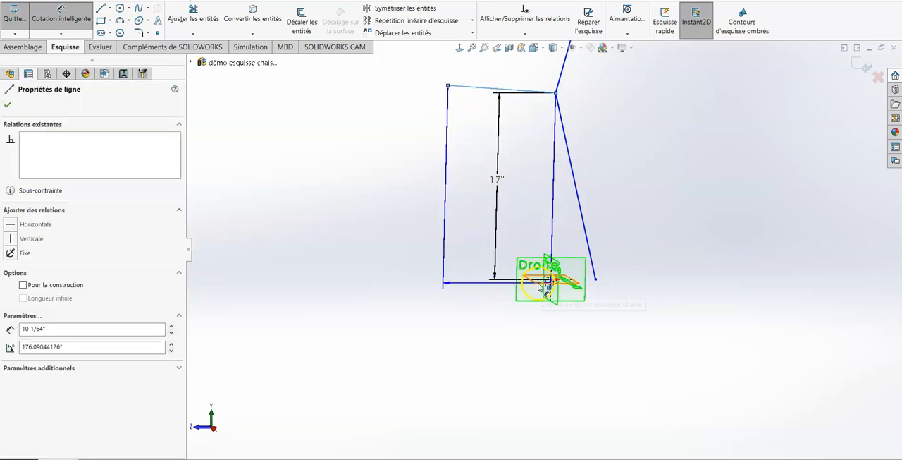
pyautogui.click(541, 285)
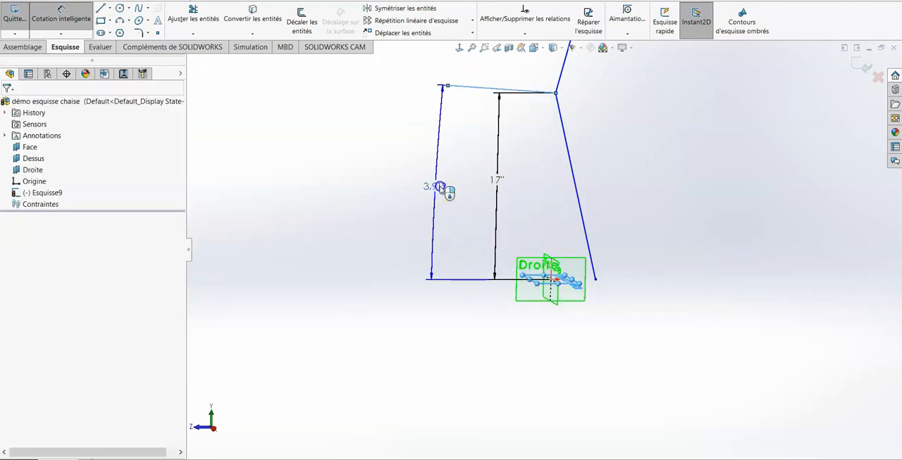
pyautogui.click(436, 188)
pyautogui.press('Return')
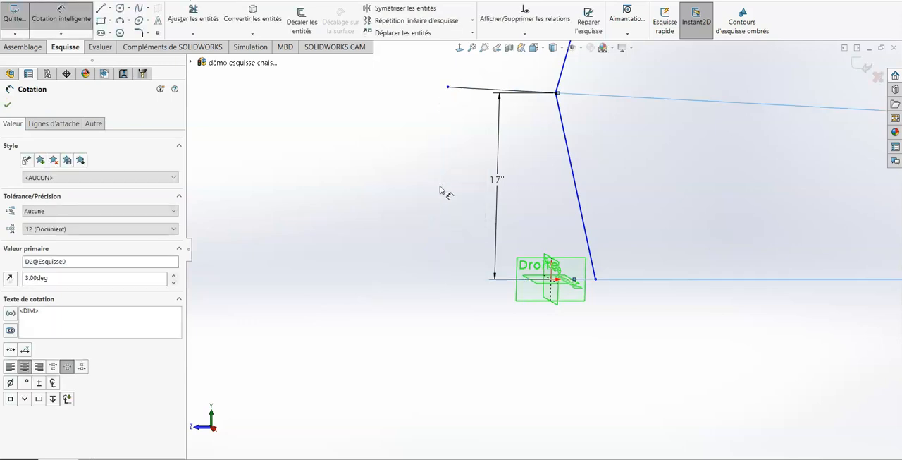
# - Move the seat's angle dimension from behind the chair to just in front of the seat line
pyautogui.scroll(4, 618, 183)
pyautogui.press('s')
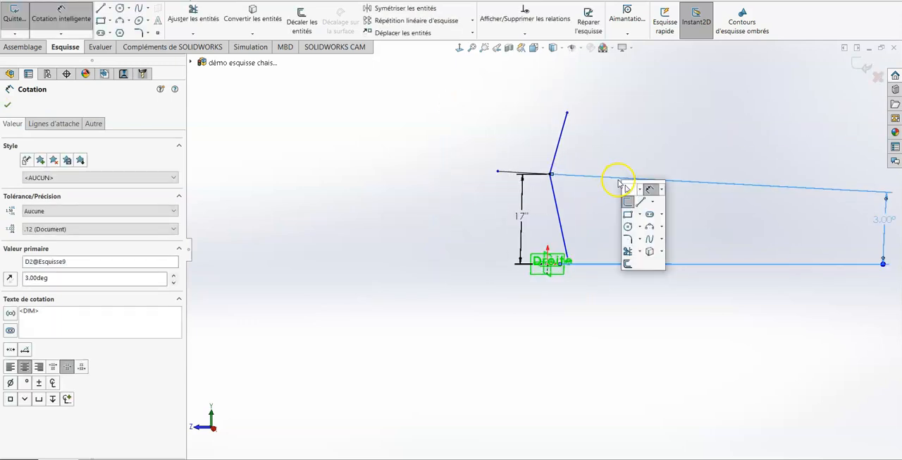
pyautogui.click(661, 155)
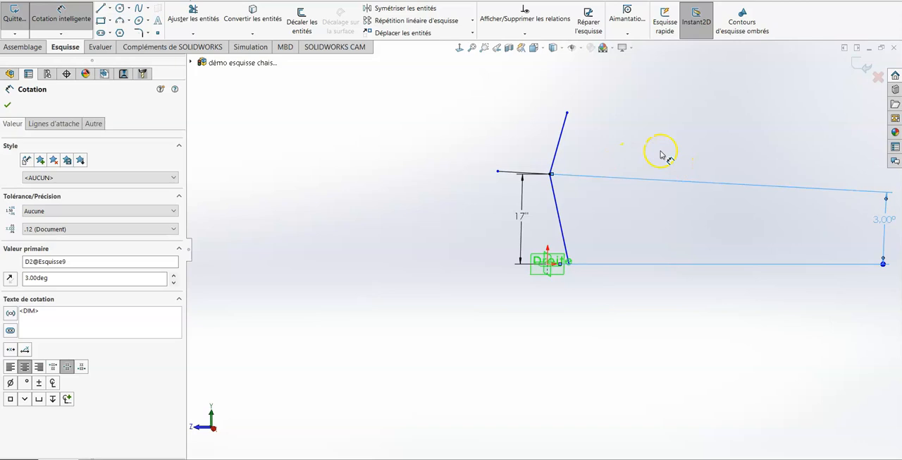
pyautogui.click(661, 152)
pyautogui.press('f')
pyautogui.moveTo(735, 276); pyautogui.dragTo(282, 288)
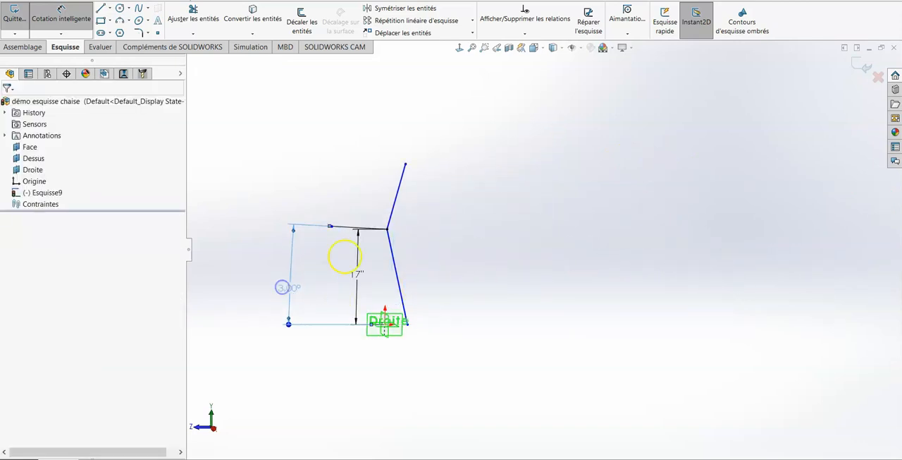
# - Dimension the seat line's length at 16 in
pyautogui.click(358, 231)
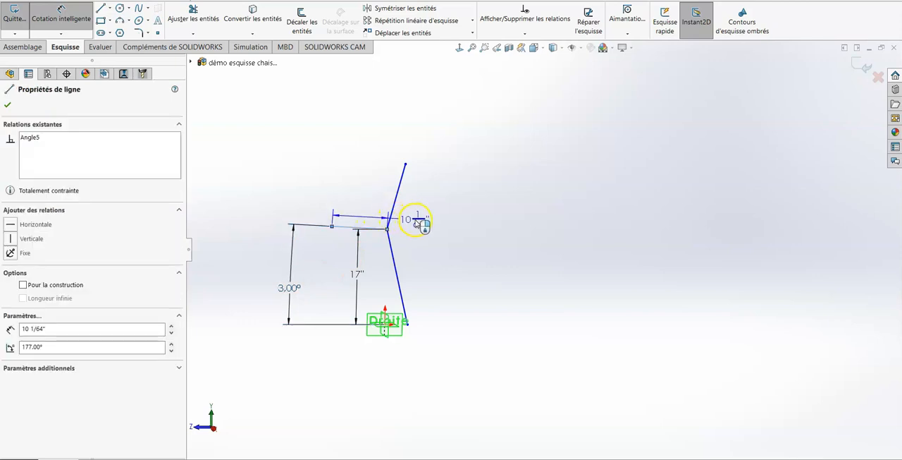
pyautogui.click(416, 222)
pyautogui.write('16')
pyautogui.press('Return')
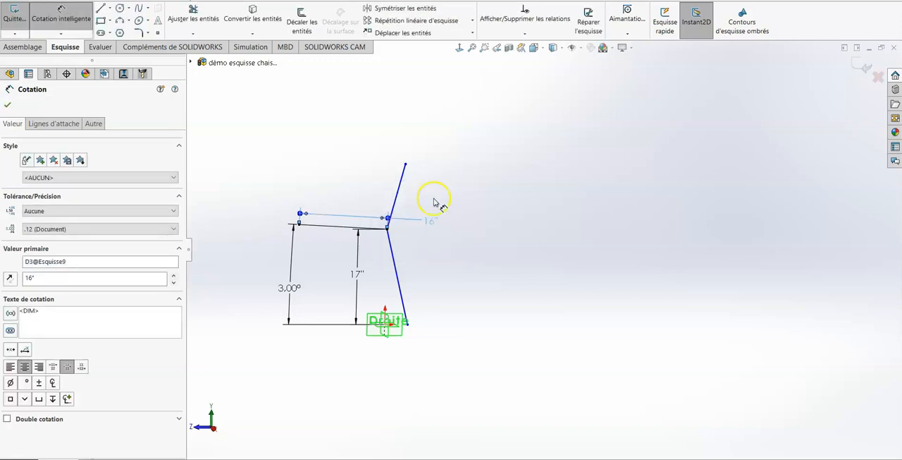
# - Dimension the angle between the seat and backrest lines at 100 degrees
pyautogui.click(395, 197)
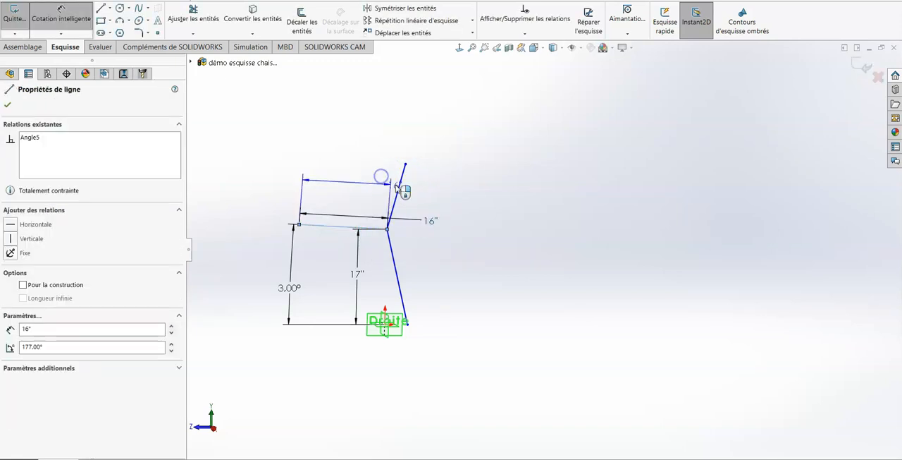
pyautogui.click(350, 179)
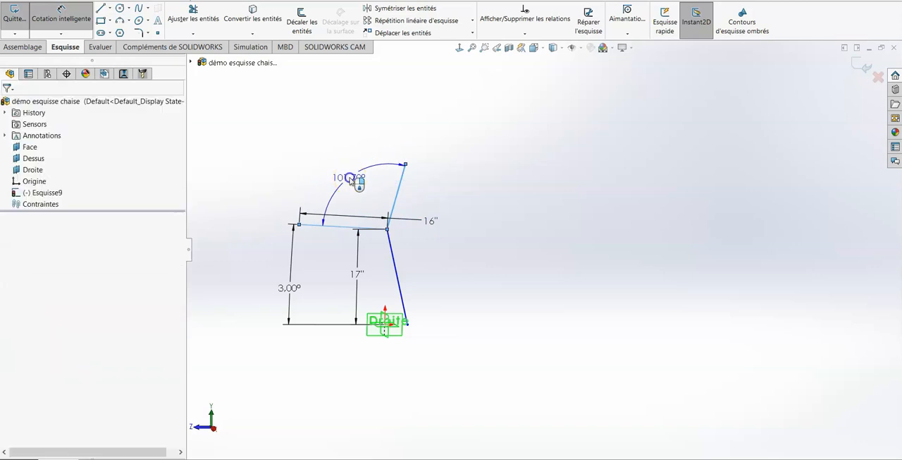
pyautogui.write('100')
pyautogui.press('Return')
pyautogui.click(387, 177)
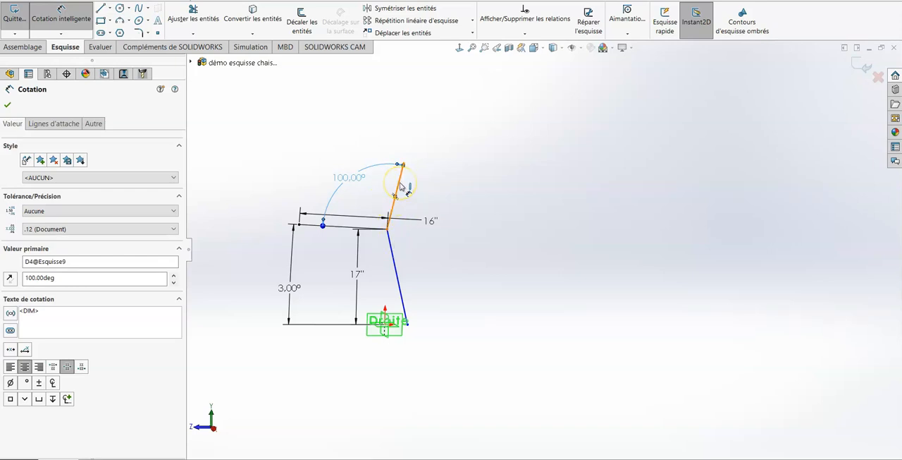
# - Dimension the backrest line's length at 17 in and place the dimension well behind the backrest
pyautogui.click(399, 186)
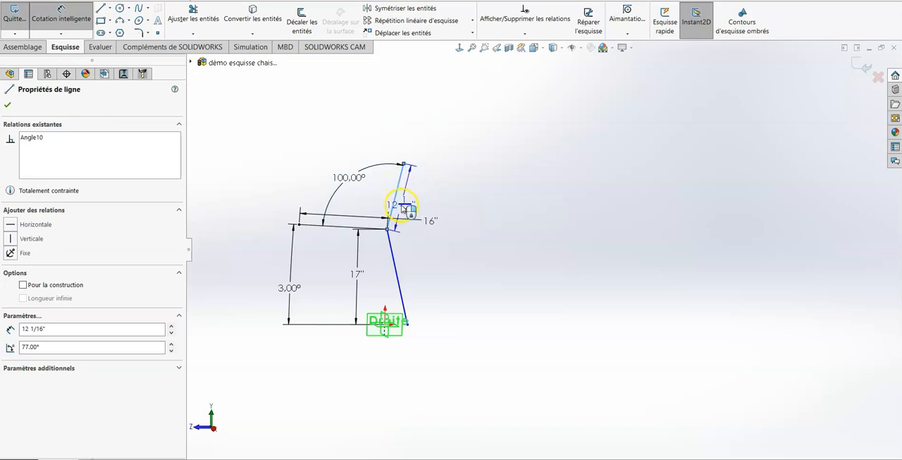
pyautogui.press('Escape')
pyautogui.click(407, 205)
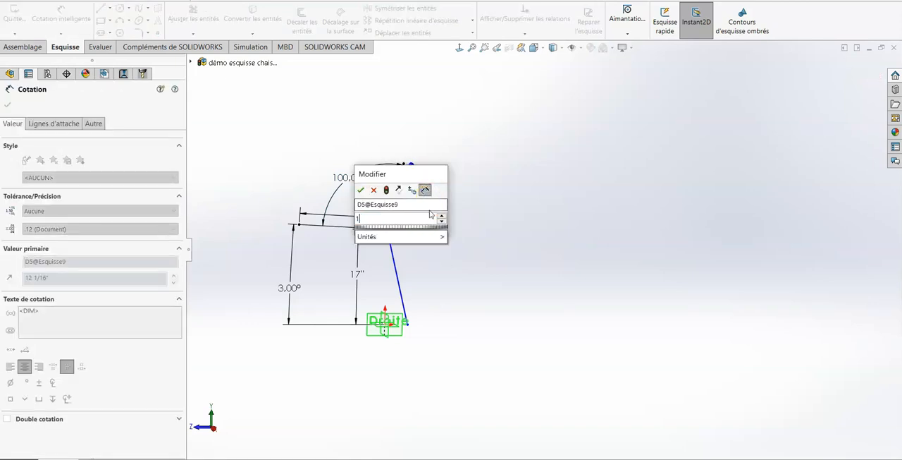
pyautogui.press('Return')
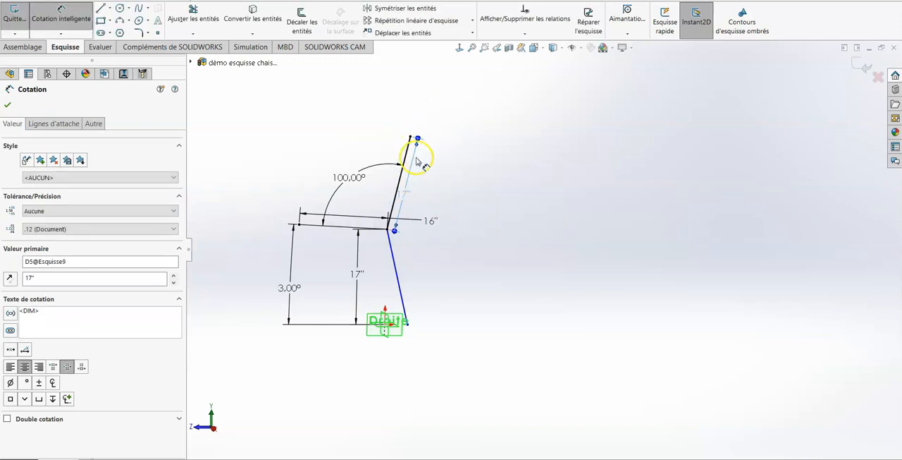
pyautogui.moveTo(416, 157); pyautogui.dragTo(500, 198)
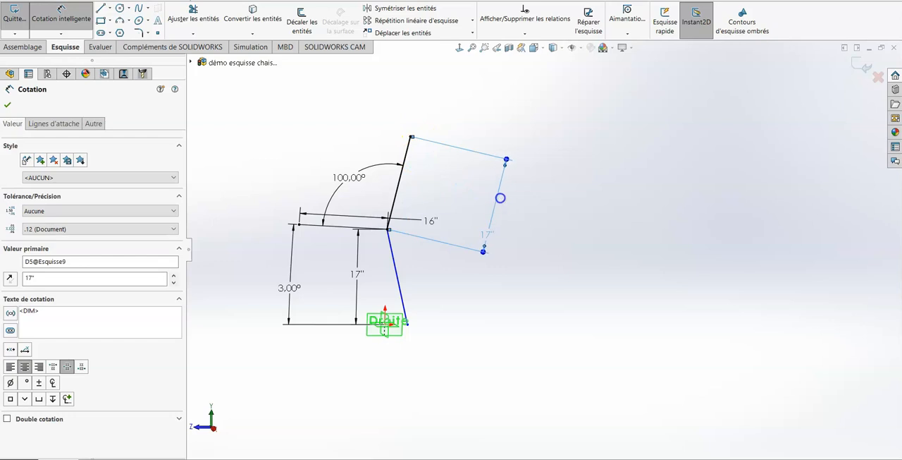
pyautogui.click(408, 324)
pyautogui.click(412, 324)
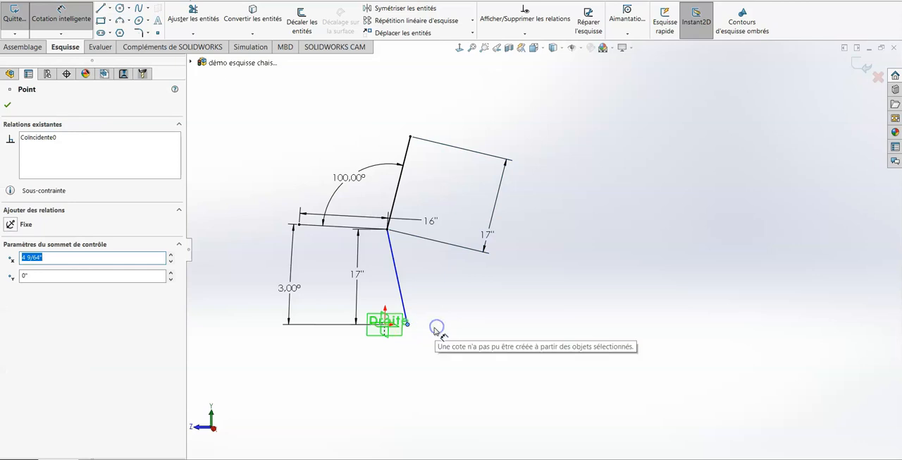
pyautogui.press('Escape')
pyautogui.press('Escape')
# - Move the rear leg's foot along the ground to about 4 3/4 in behind the origin and view the Droite plane squarely
pyautogui.moveTo(412, 323)
pyautogui.mouseDown()
pyautogui.moveTo(431, 325)
pyautogui.moveTo(410, 329)
pyautogui.moveTo(424, 332)
pyautogui.mouseUp()
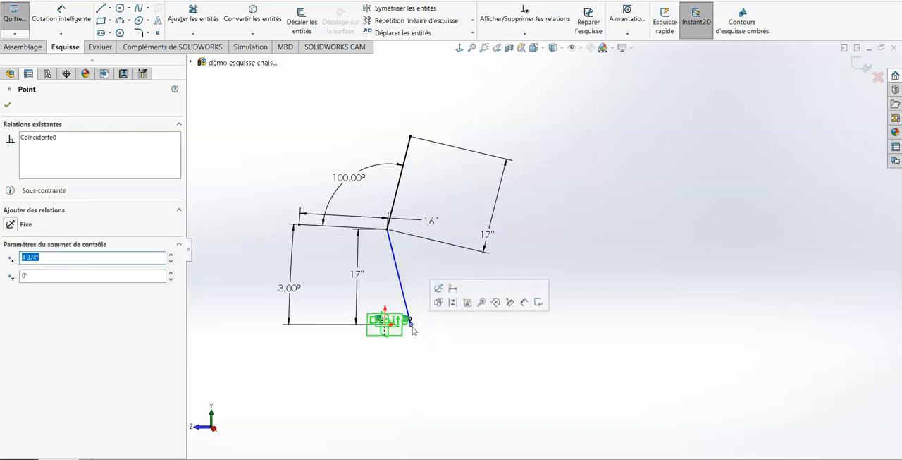
pyautogui.click(423, 326)
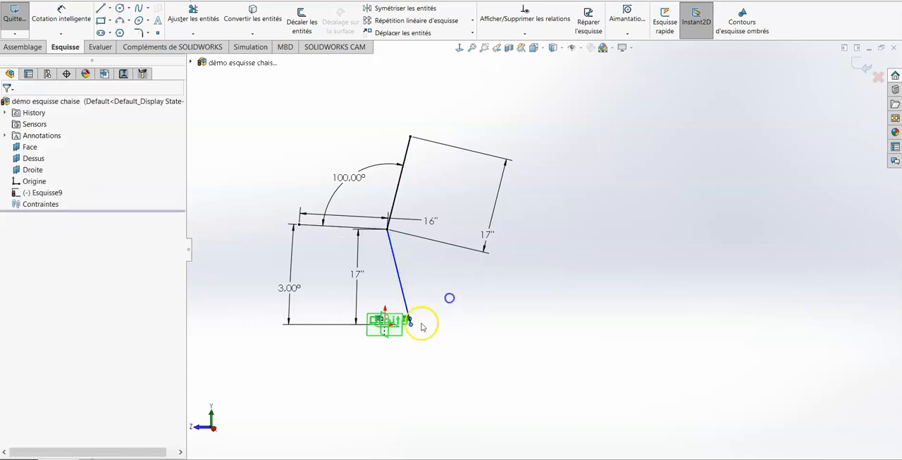
pyautogui.press('space')
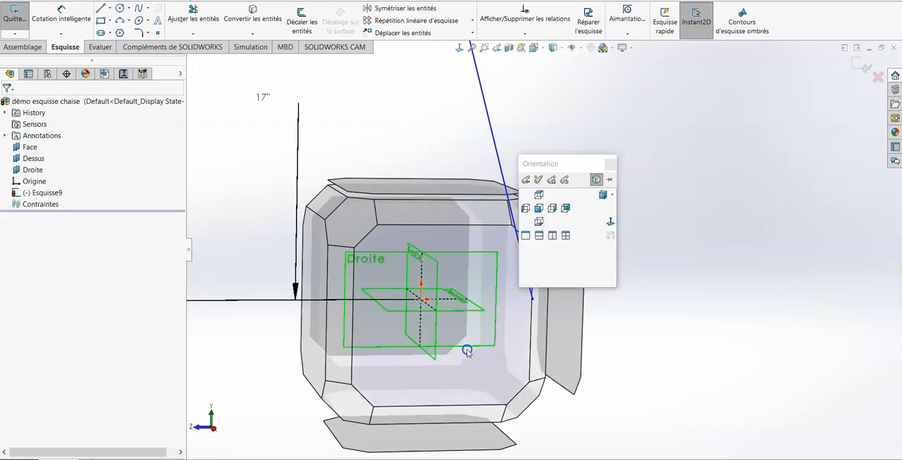
pyautogui.click(467, 348)
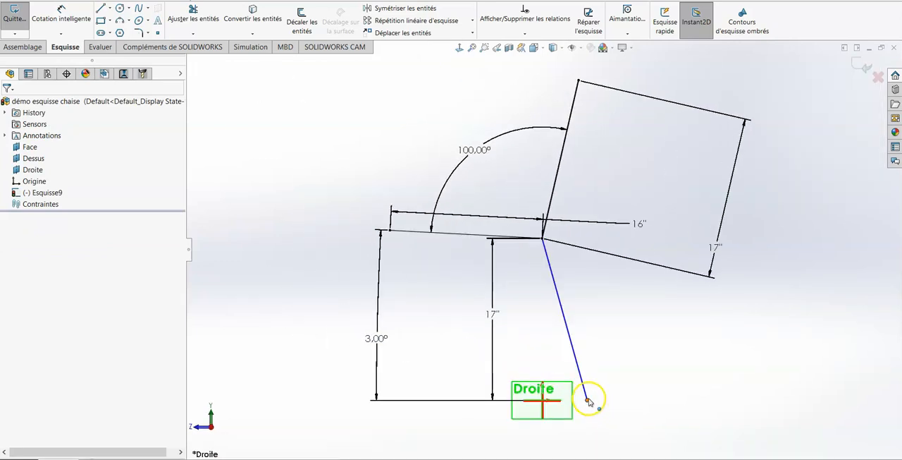
# - Try the rear leg's foot at about 3 53/64, 2 59/64 and 2 3/16 in behind the origin, and return it to its place
pyautogui.moveTo(589, 400); pyautogui.dragTo(580, 404)
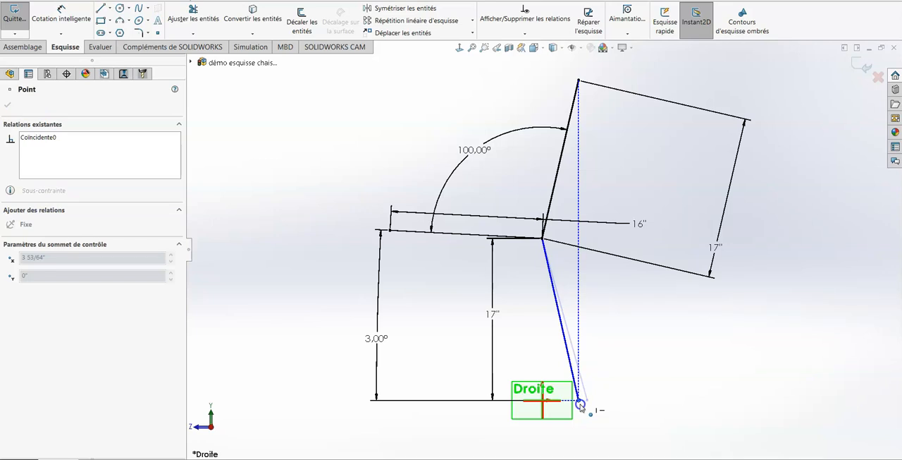
pyautogui.moveTo(581, 405); pyautogui.dragTo(571, 406)
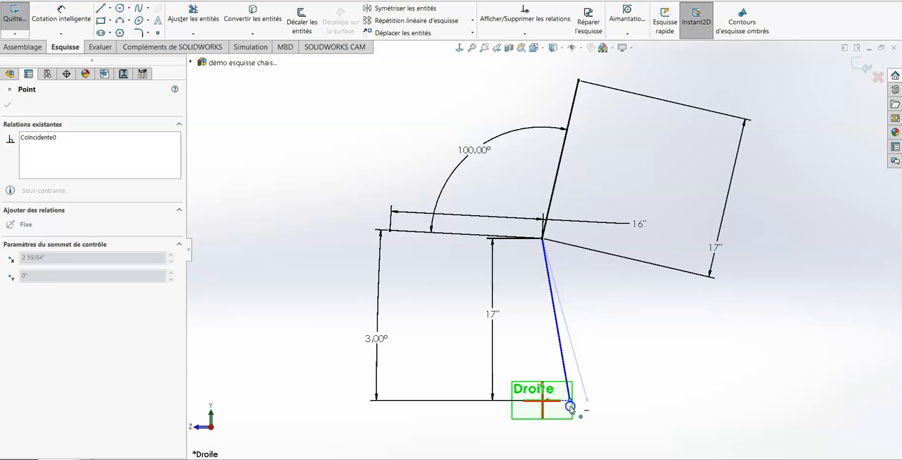
pyautogui.moveTo(571, 407); pyautogui.dragTo(565, 407)
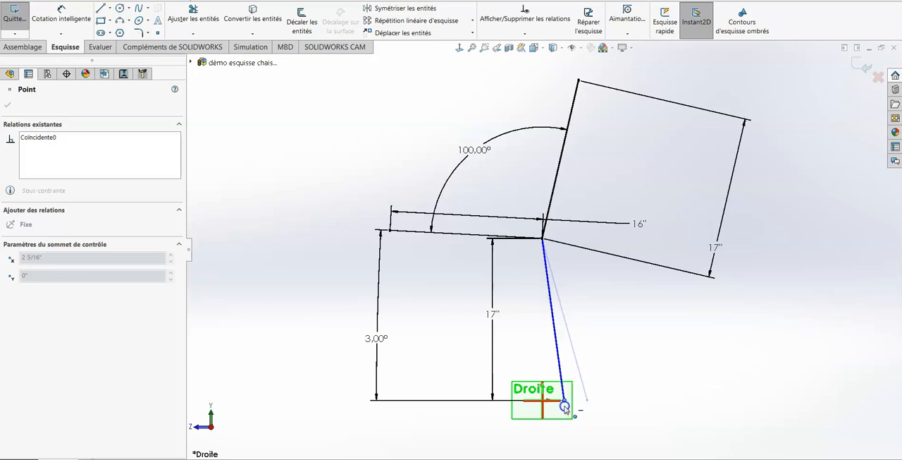
pyautogui.moveTo(564, 407); pyautogui.dragTo(588, 401)
pyautogui.click(635, 413)
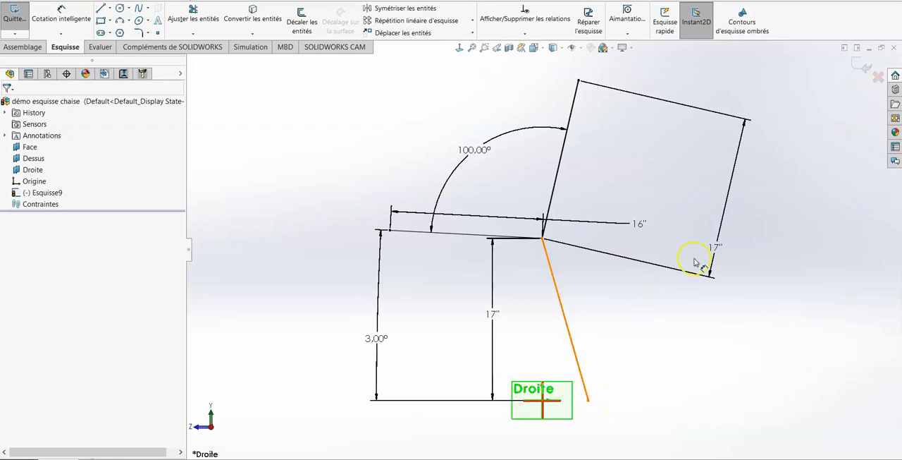
# - Exit the chair's side-profile sketch and deselect it
pyautogui.click(859, 68)
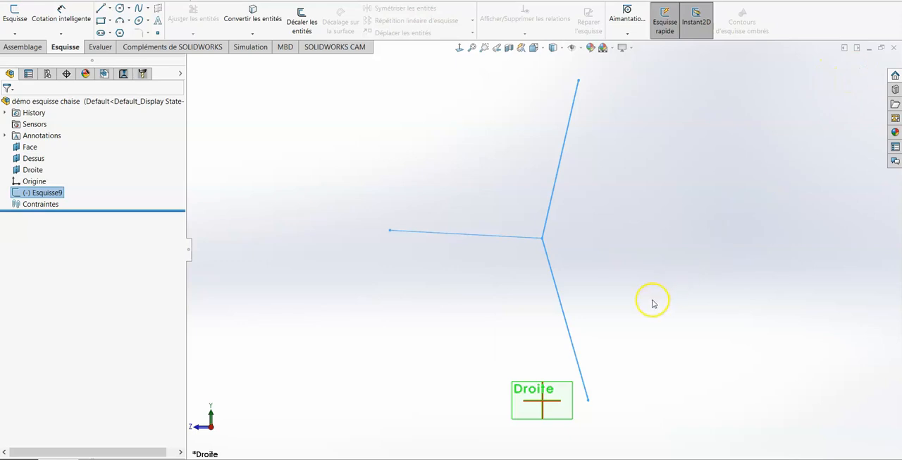
pyautogui.scroll(2, 656, 345)
pyautogui.moveTo(642, 298)
pyautogui.mouseDown(button='middle')
pyautogui.moveTo(667, 303)
pyautogui.moveTo(669, 331)
pyautogui.moveTo(666, 319)
pyautogui.mouseUp(button='middle')
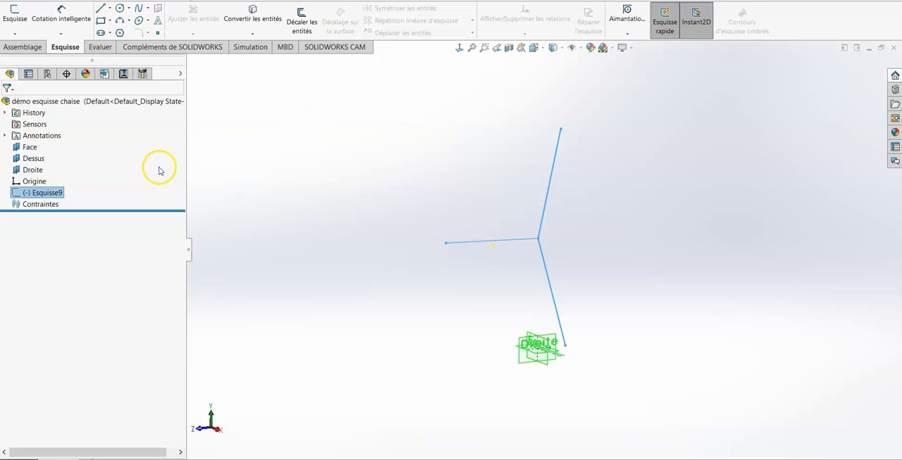
pyautogui.click(523, 302)
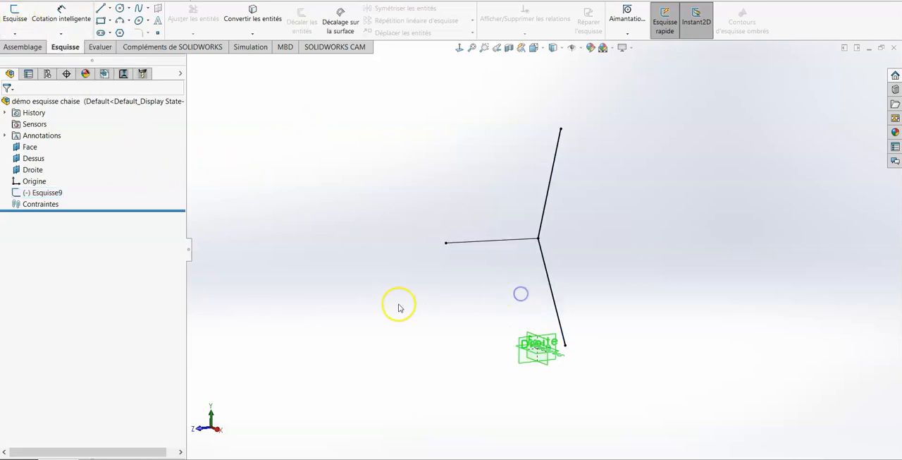
# - Start a new sketch on the Face plane
pyautogui.click(14, 17)
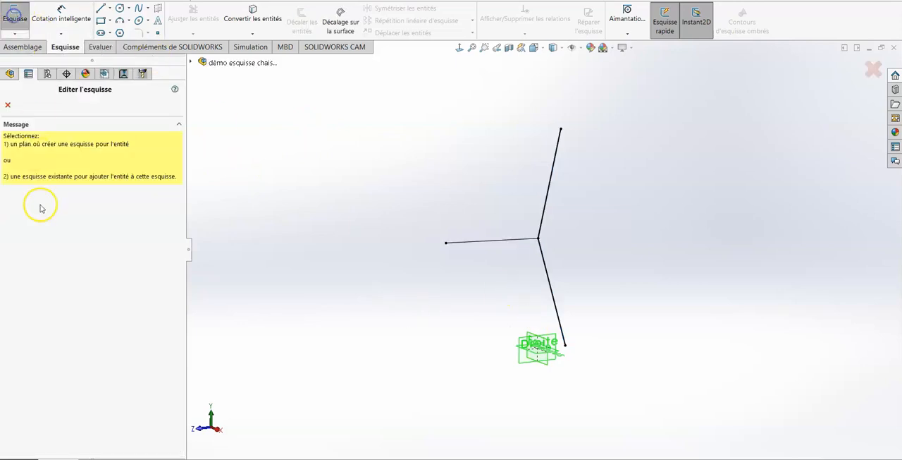
pyautogui.click(190, 62)
pyautogui.click(226, 108)
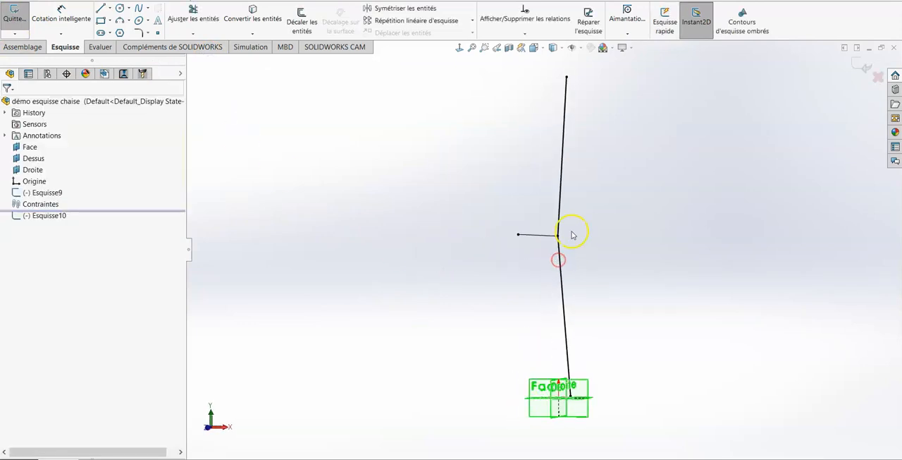
# - Draw a horizontal line about 5 29/32 in long from the joint of seat and backrest, on the side opposite the seat line
pyautogui.press('s')
pyautogui.click(401, 209)
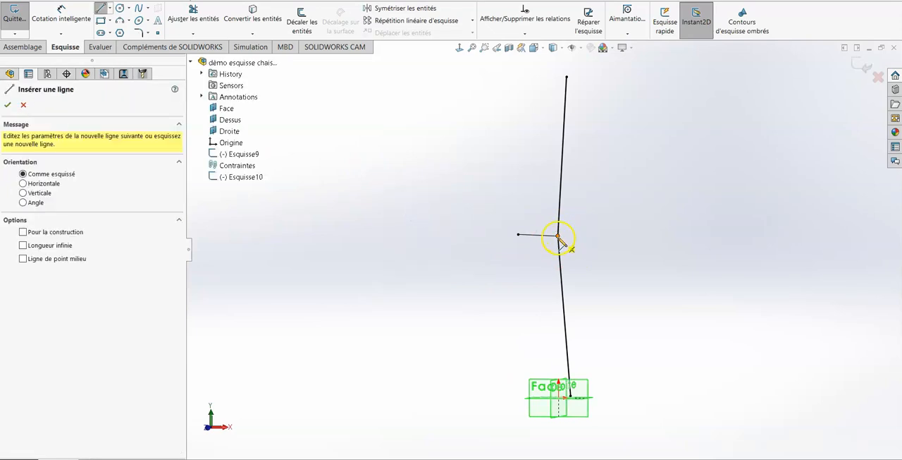
pyautogui.click(558, 236)
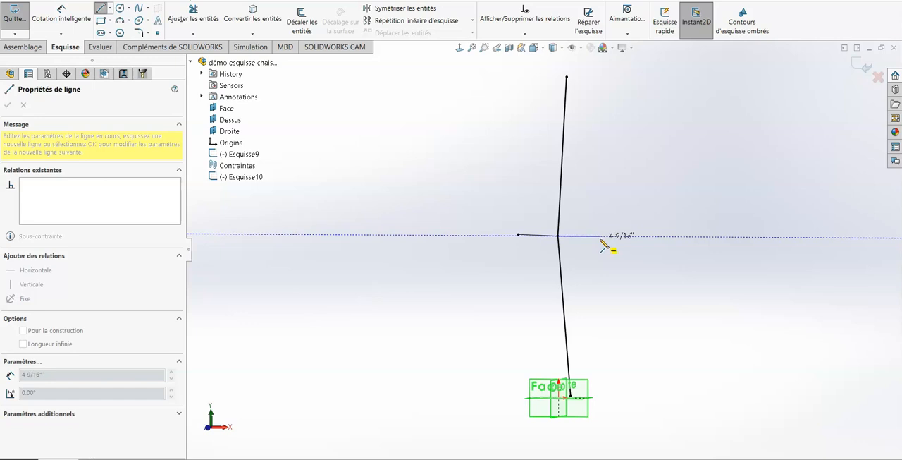
pyautogui.click(613, 240)
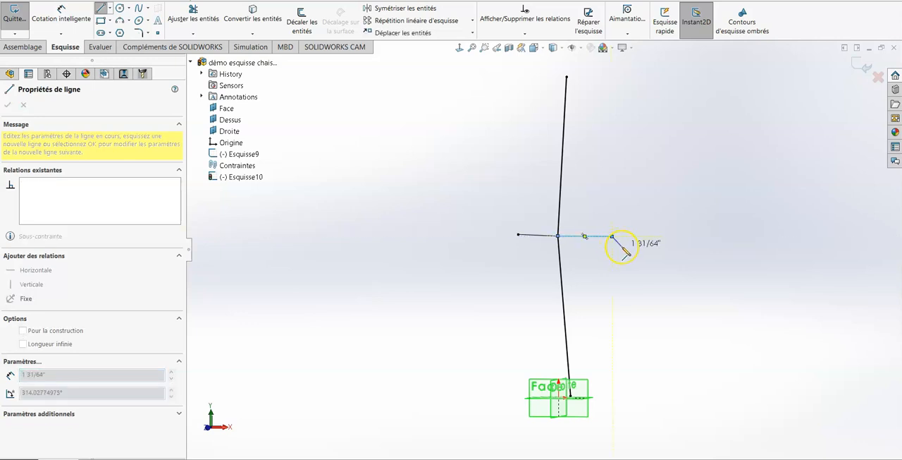
pyautogui.click(627, 246)
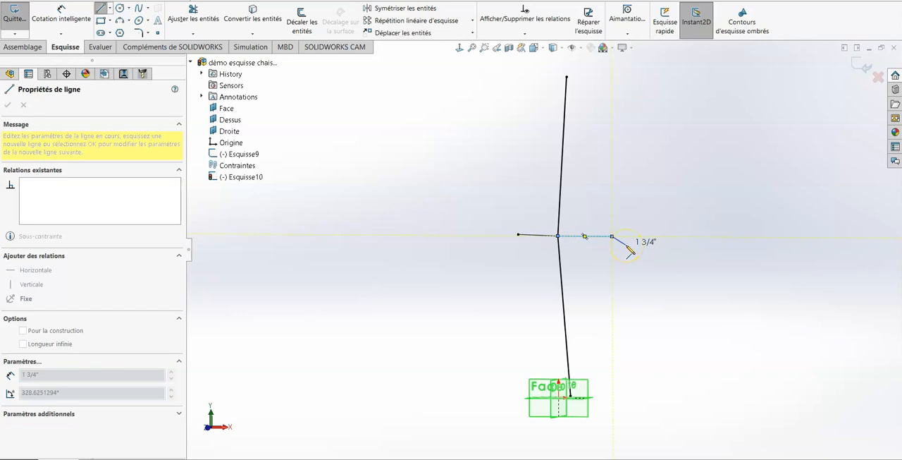
pyautogui.press('Escape')
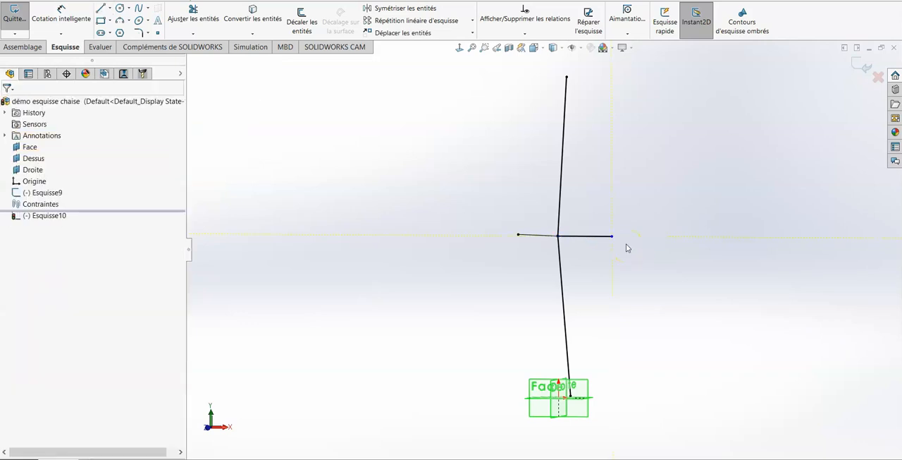
# - Dimension the horizontal seat-width line at 6 in
pyautogui.click(591, 238)
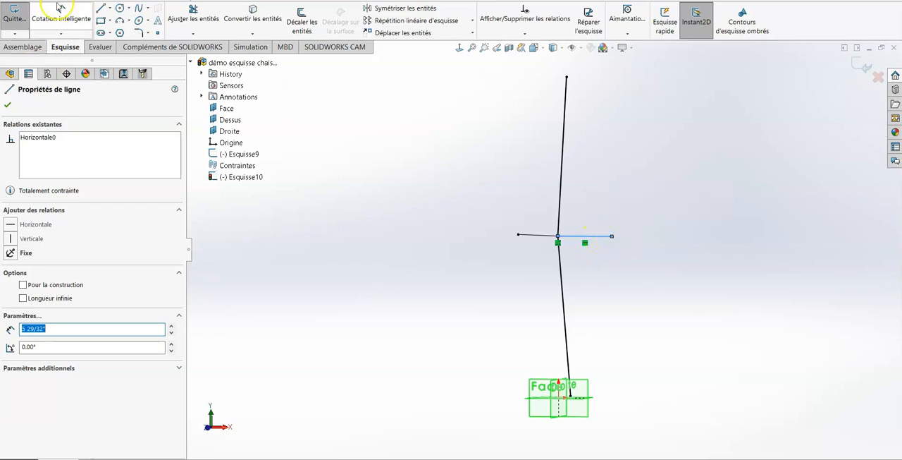
pyautogui.click(62, 15)
pyautogui.click(585, 241)
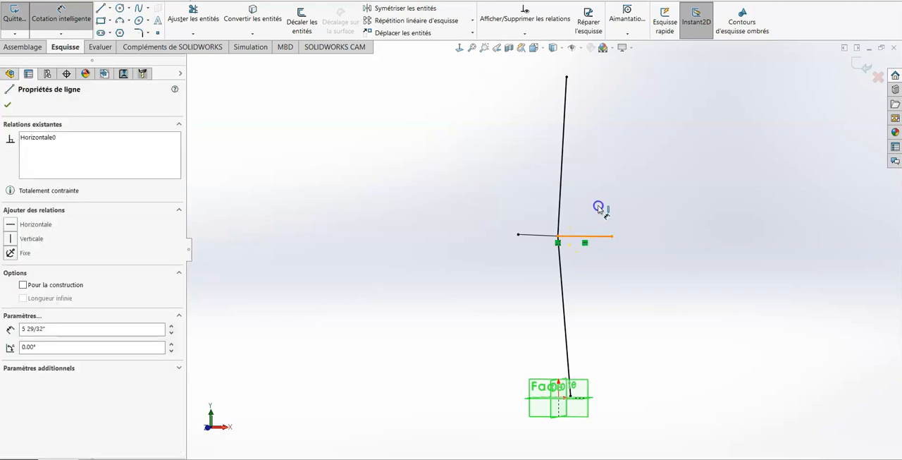
pyautogui.click(594, 222)
pyautogui.write('6')
pyautogui.press('Return')
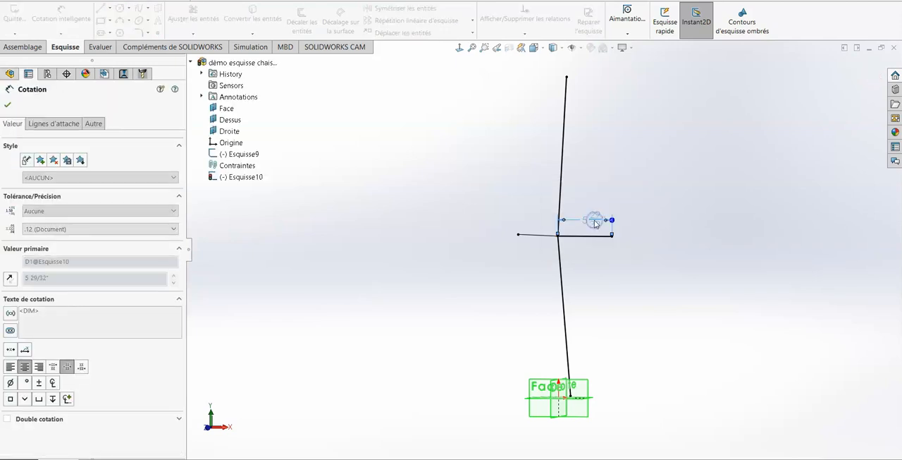
pyautogui.click(693, 287)
pyautogui.moveTo(741, 260)
pyautogui.mouseDown(button='middle')
pyautogui.moveTo(750, 298)
pyautogui.moveTo(729, 275)
pyautogui.moveTo(712, 276)
pyautogui.moveTo(719, 283)
pyautogui.moveTo(727, 265)
pyautogui.mouseUp(button='middle')
pyautogui.scroll(2, 727, 264)
pyautogui.moveTo(712, 203)
pyautogui.mouseDown(button='middle')
pyautogui.moveTo(698, 232)
pyautogui.moveTo(710, 241)
pyautogui.mouseUp(button='middle')
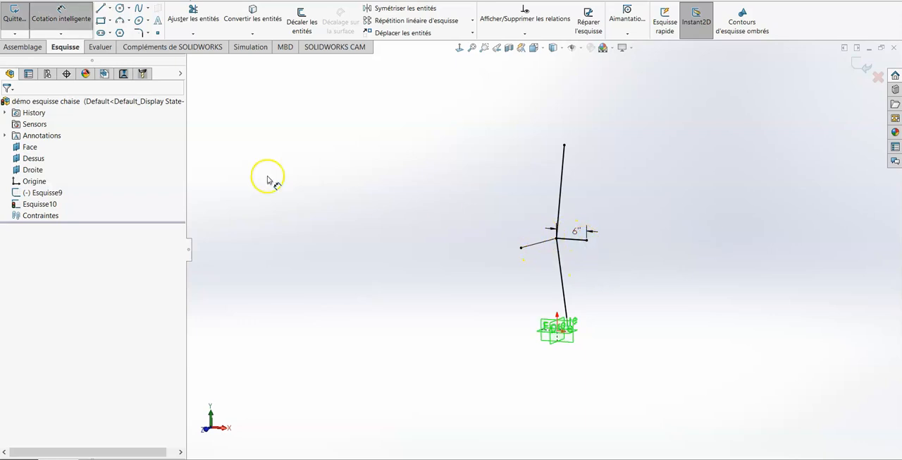
# - Leave the dimension tool and exit the seat-width sketch on the Face plane
pyautogui.click(215, 179)
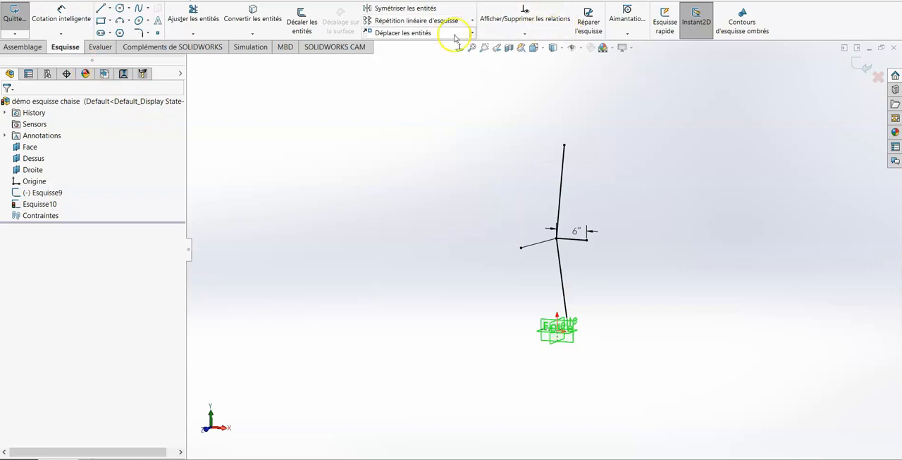
pyautogui.click(23, 47)
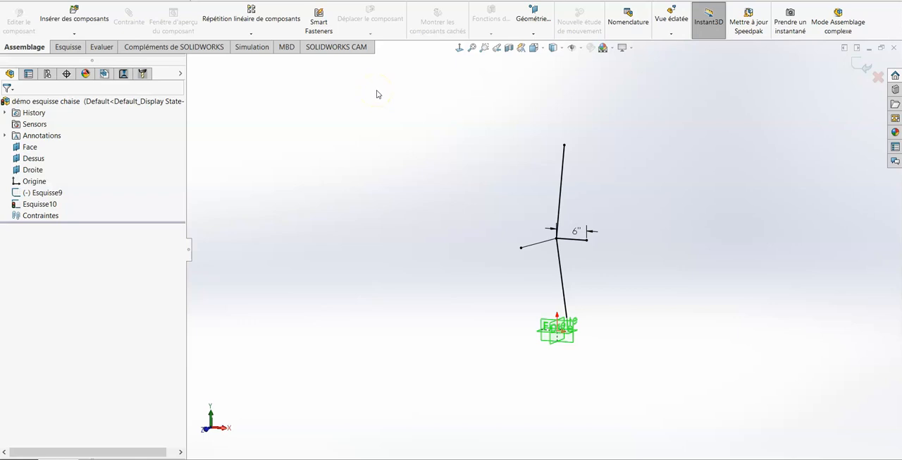
pyautogui.click(866, 67)
pyautogui.click(726, 92)
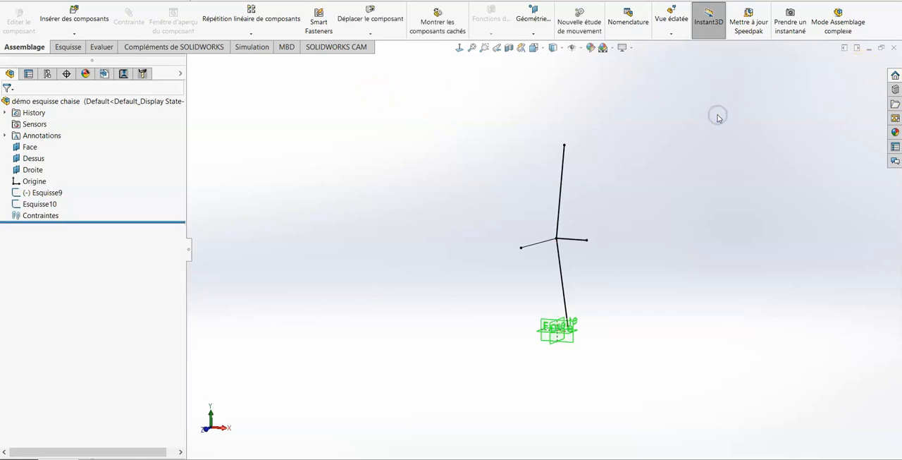
# - Rename the side-profile sketch Esquisse9 as "profil depart"
pyautogui.click(41, 193)
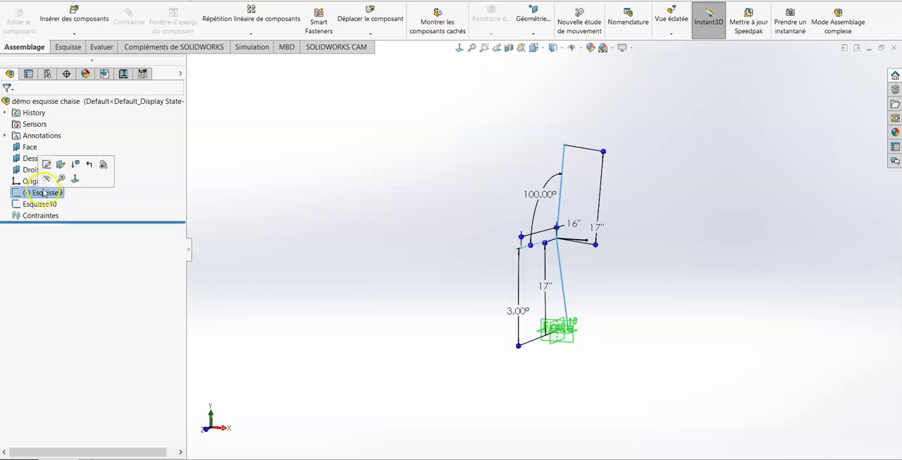
pyautogui.click(45, 193)
pyautogui.write('profil depa')
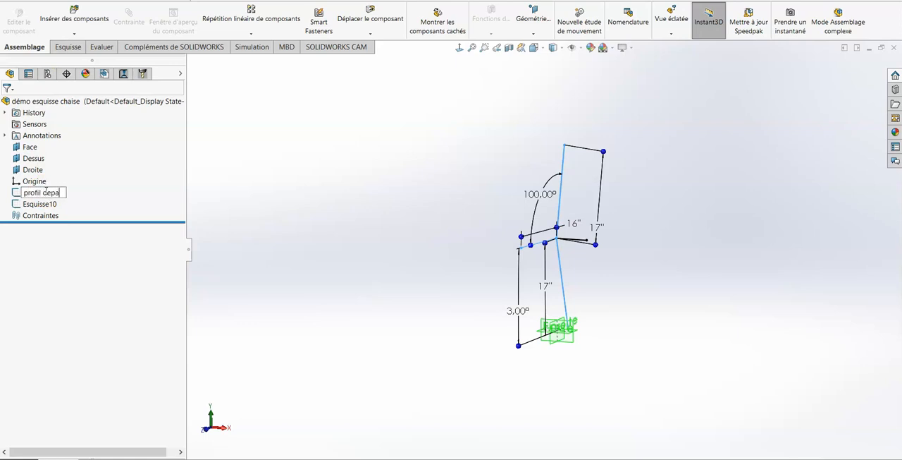
pyautogui.write('rt')
pyautogui.click(95, 179)
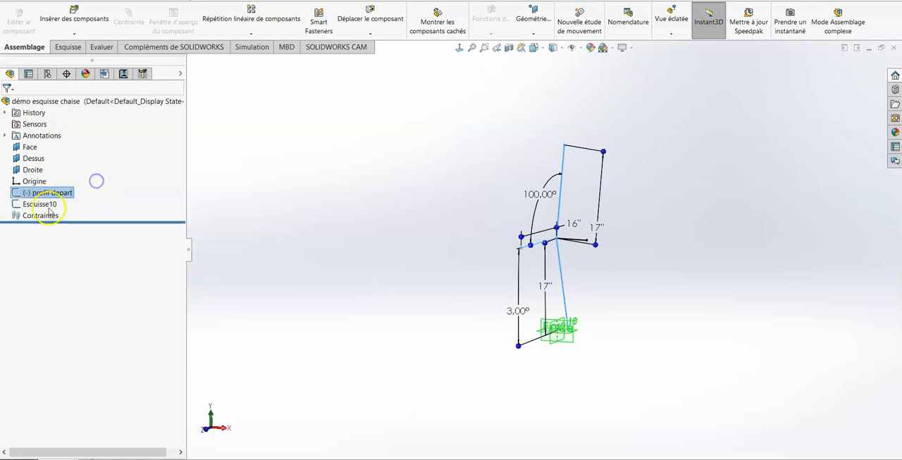
# - Rename the seat-width sketch Esquisse10 as "assise largeur"
pyautogui.click(46, 206)
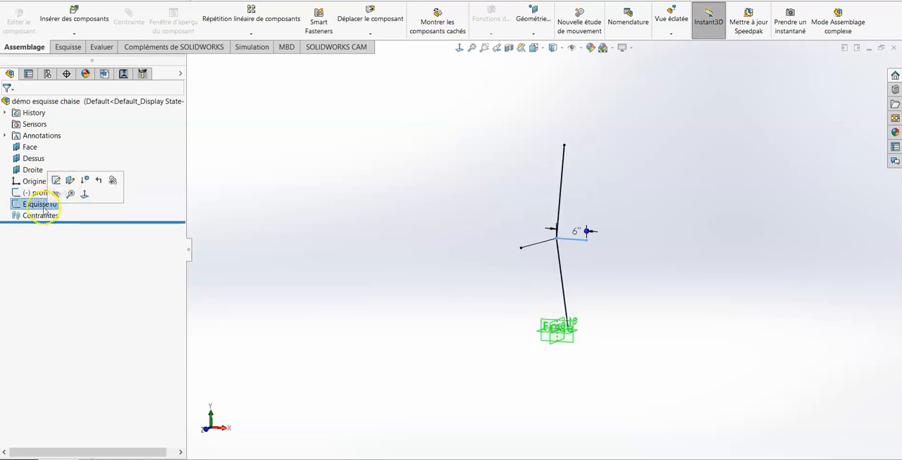
pyautogui.click(42, 204)
pyautogui.click(41, 205)
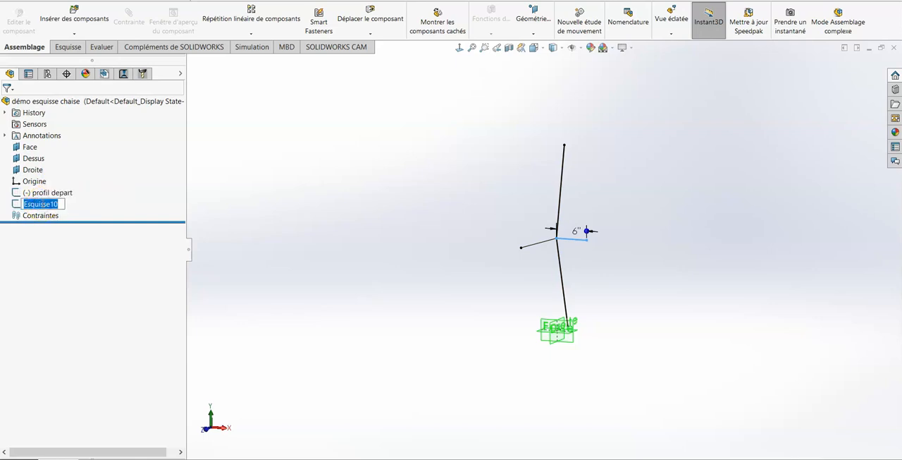
pyautogui.write('assise largeur')
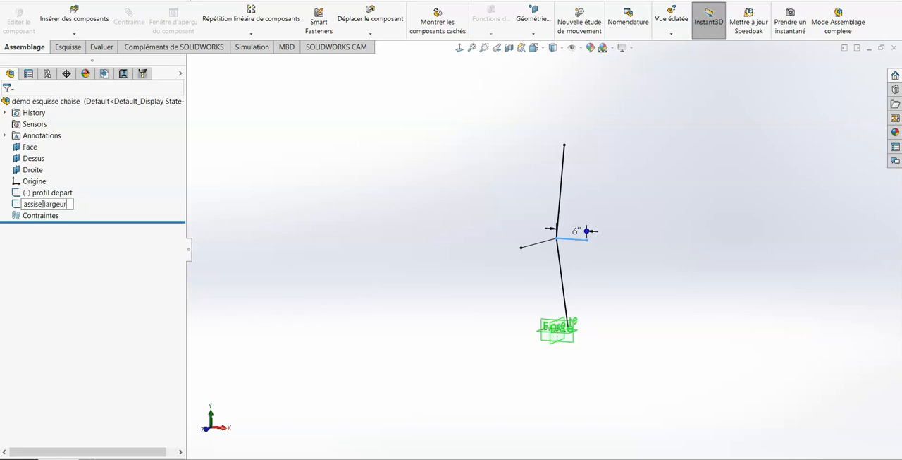
pyautogui.click(248, 190)
# - Create a reference plane through the seat line's front end, the seat-back joint and the free end of the seat-width line
pyautogui.click(533, 24)
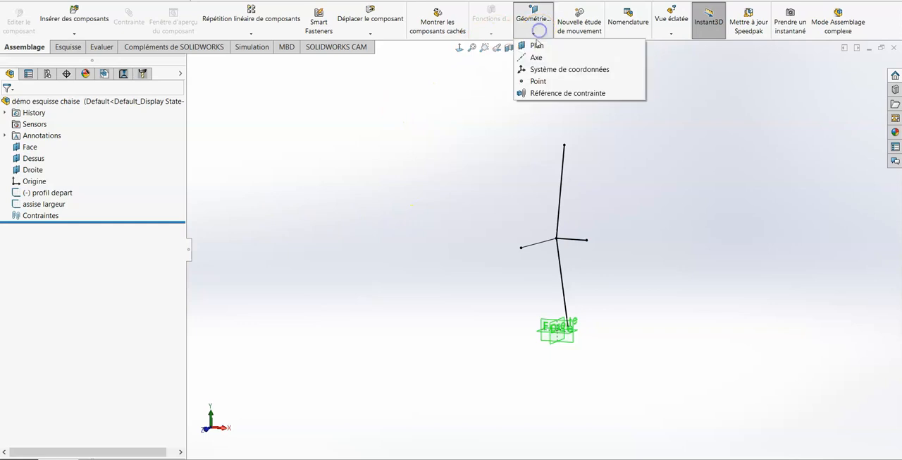
pyautogui.click(522, 249)
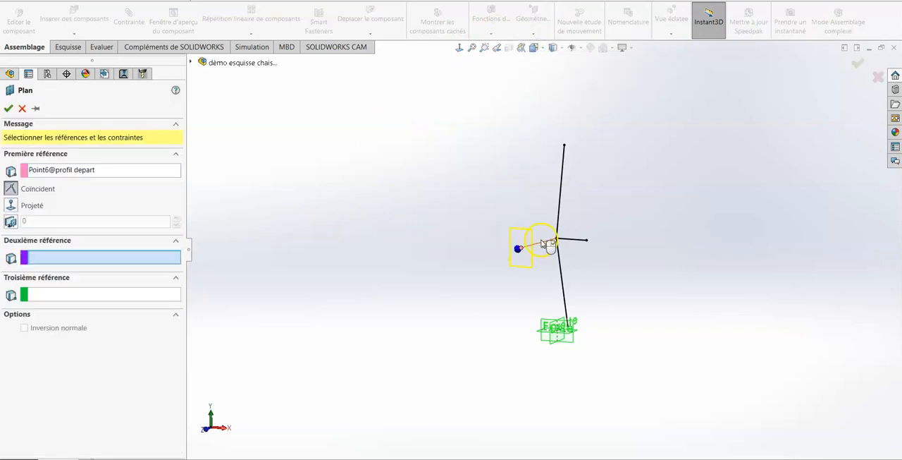
pyautogui.click(588, 242)
pyautogui.click(588, 242)
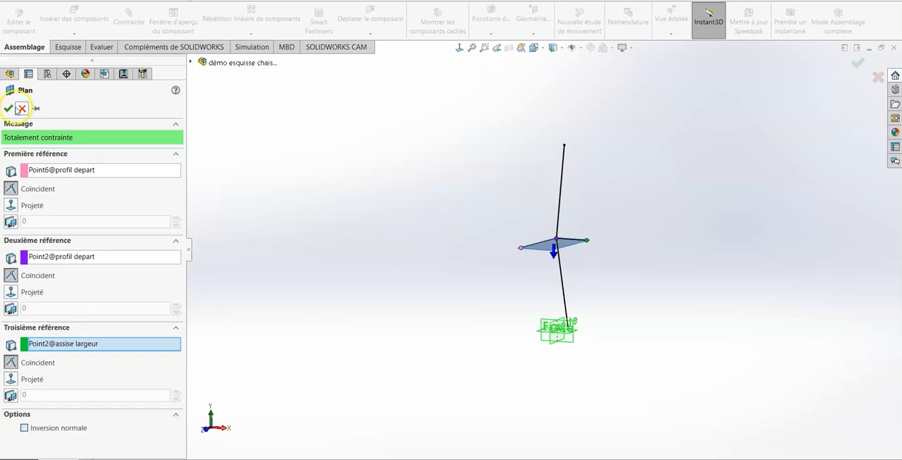
pyautogui.click(10, 107)
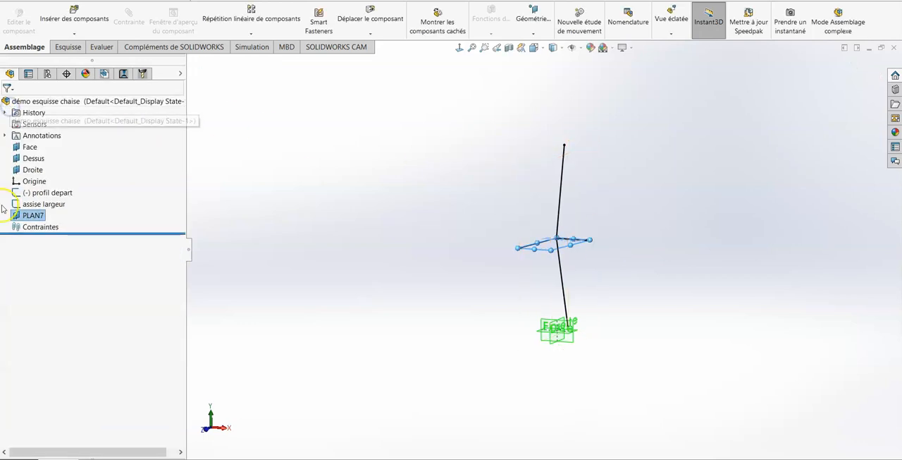
# - Rename the new seat plane as "plan d'assise"
pyautogui.click(31, 215)
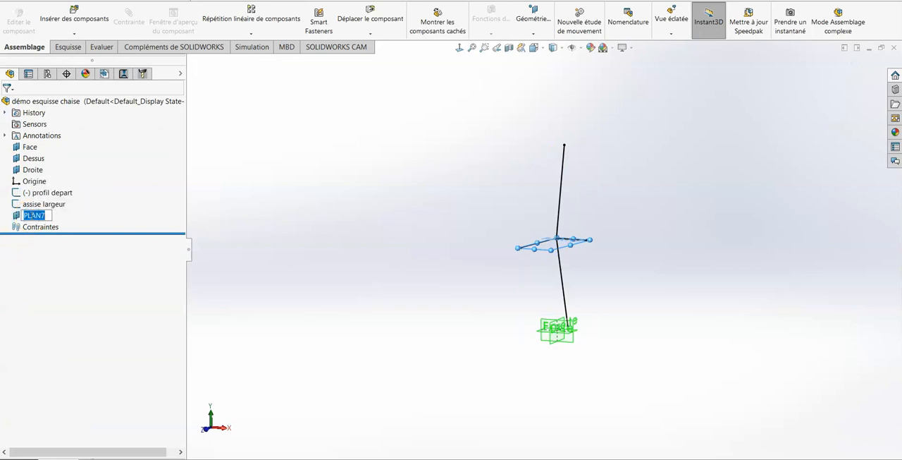
pyautogui.write("plan d'assise")
pyautogui.click(261, 218)
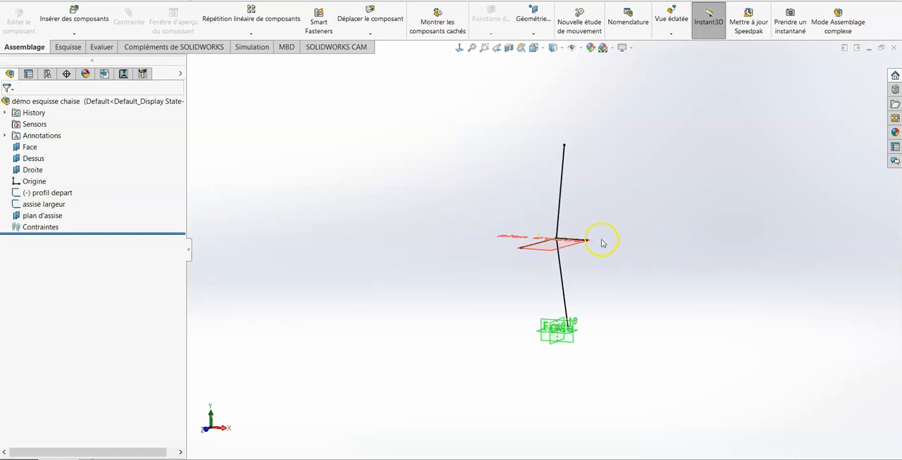
# - Reverse the normal direction of the plane "plan d'assise"
pyautogui.scroll(-2, 603, 243)
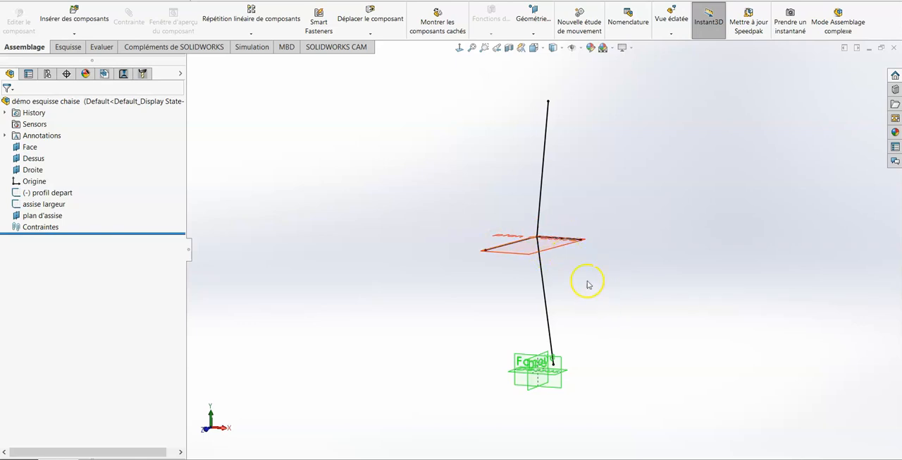
pyautogui.click(530, 255)
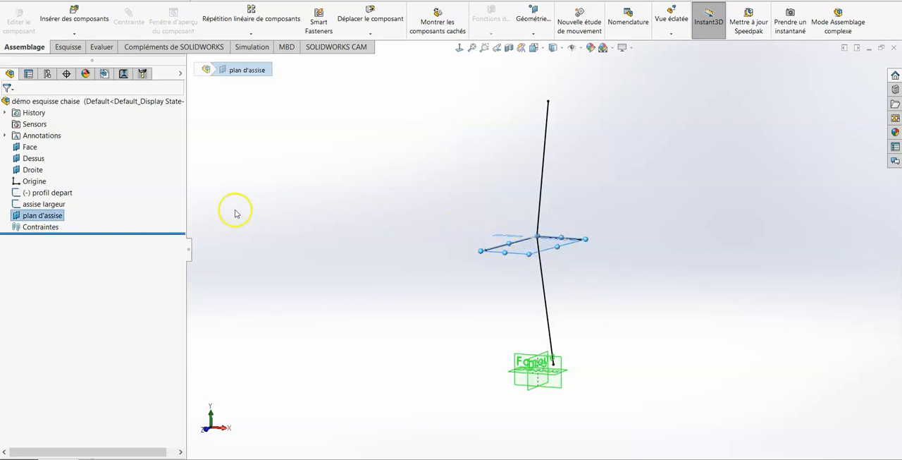
pyautogui.click(56, 215)
pyautogui.click(62, 213)
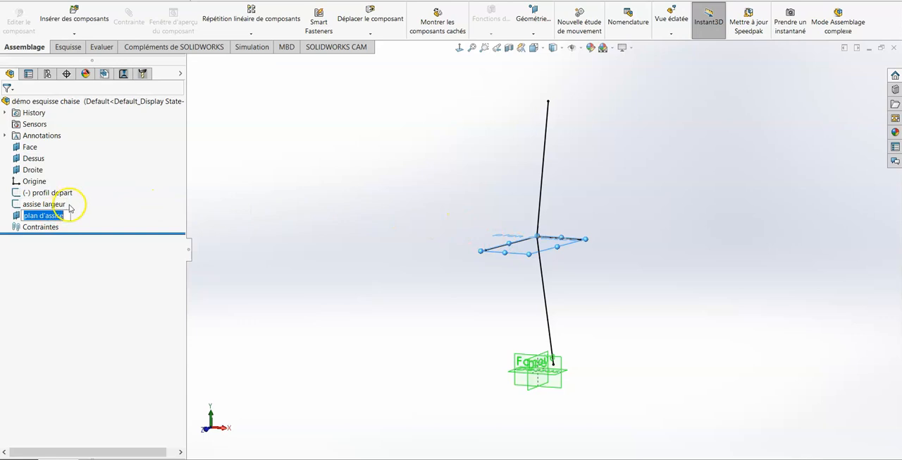
pyautogui.click(17, 213)
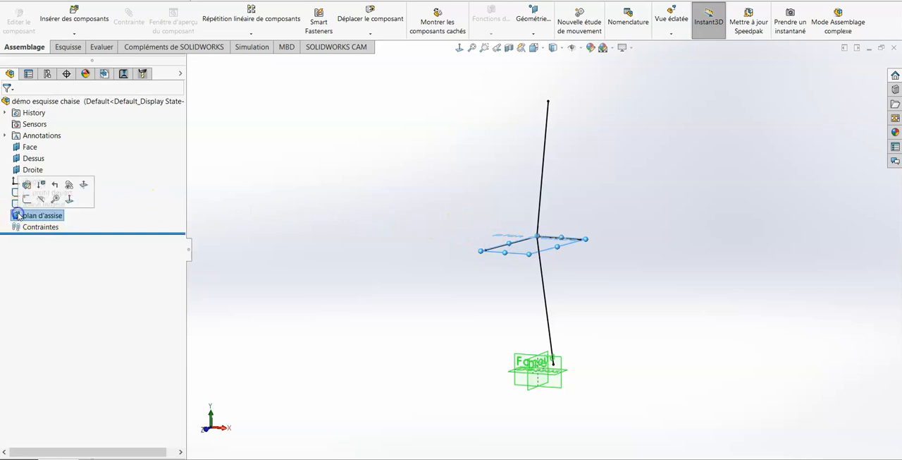
pyautogui.click(85, 186)
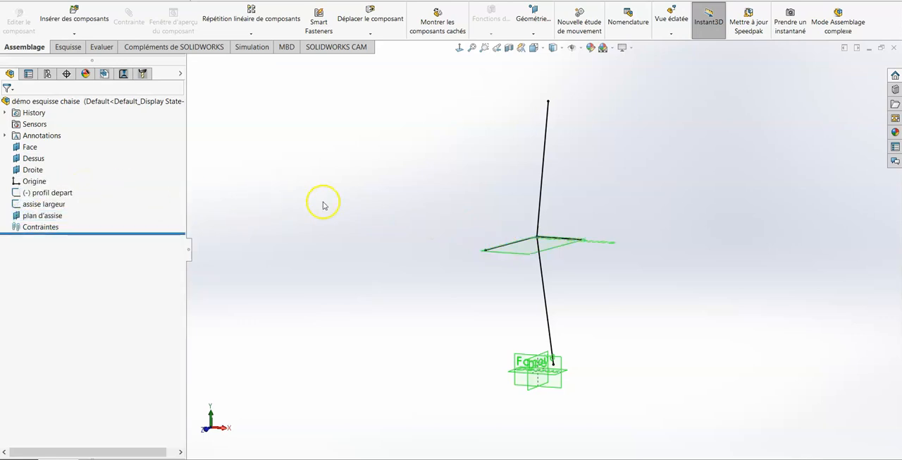
# - Create a reference plane perpendicular to the backrest line and coincident with its upper endpoint
pyautogui.moveTo(516, 263)
pyautogui.mouseDown(button='middle')
pyautogui.moveTo(435, 189)
pyautogui.moveTo(445, 354)
pyautogui.moveTo(457, 248)
pyautogui.moveTo(425, 148)
pyautogui.moveTo(447, 171)
pyautogui.moveTo(431, 195)
pyautogui.moveTo(431, 188)
pyautogui.mouseUp(button='middle')
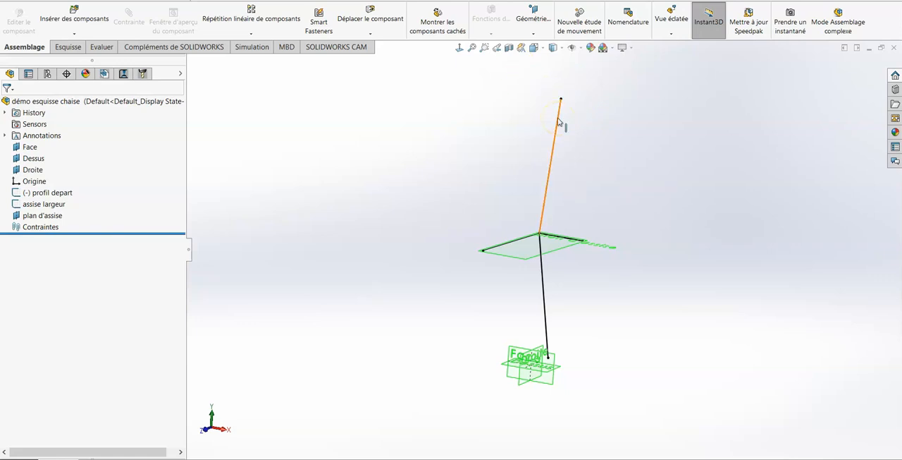
pyautogui.click(533, 32)
pyautogui.click(539, 57)
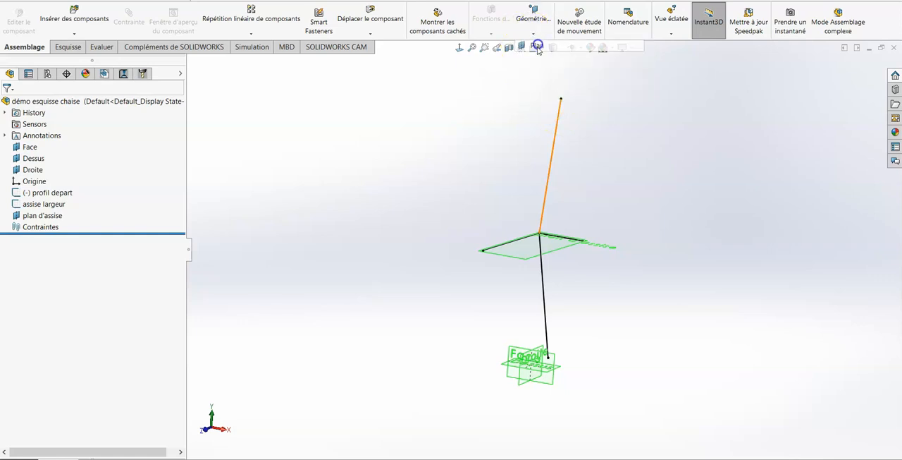
pyautogui.click(556, 139)
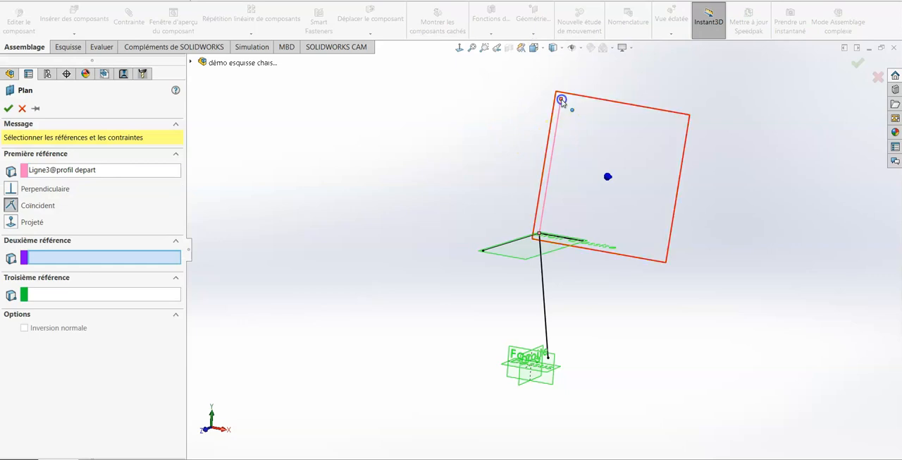
pyautogui.click(562, 100)
pyautogui.moveTo(776, 118)
pyautogui.mouseDown(button='middle')
pyautogui.moveTo(739, 96)
pyautogui.moveTo(785, 110)
pyautogui.moveTo(779, 129)
pyautogui.mouseUp(button='middle')
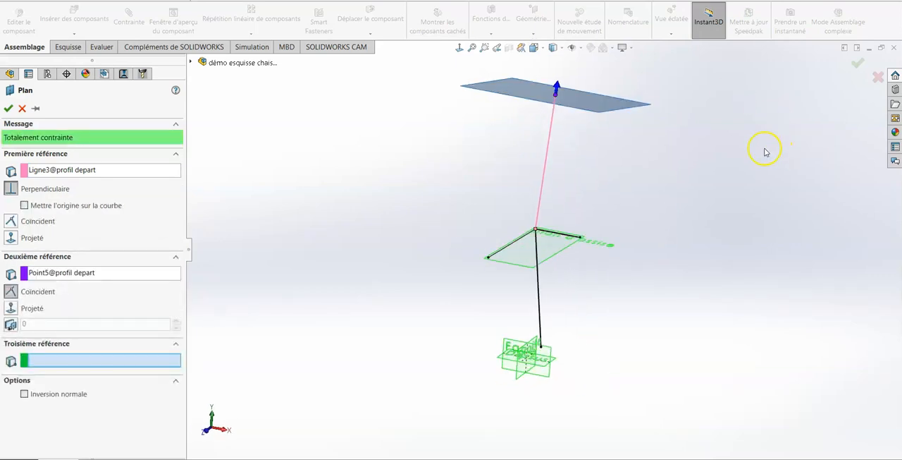
pyautogui.click(858, 64)
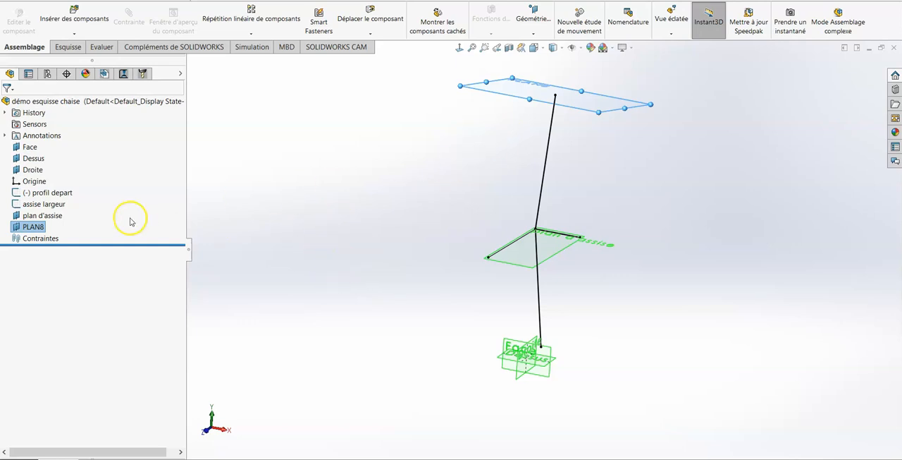
# - Rename the new plane at the backrest's upper end as "plan dessus dossier"
pyautogui.click(29, 227)
pyautogui.click(31, 227)
pyautogui.write('plan dessus dossier')
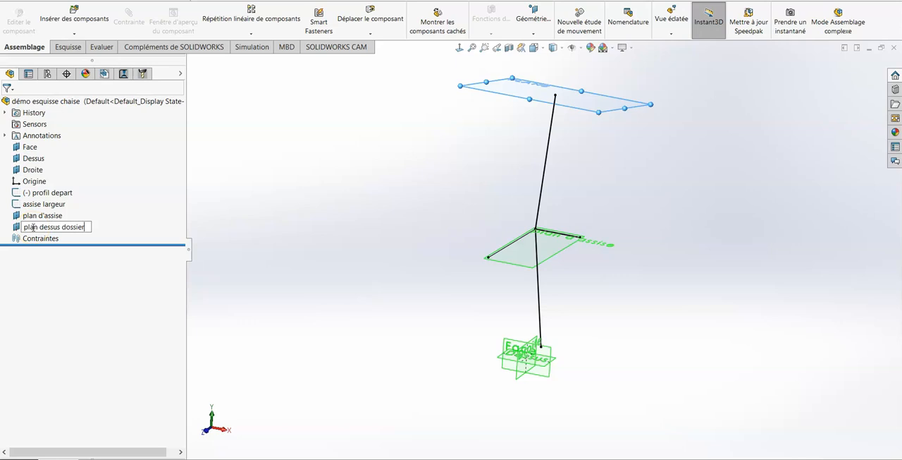
pyautogui.click(235, 223)
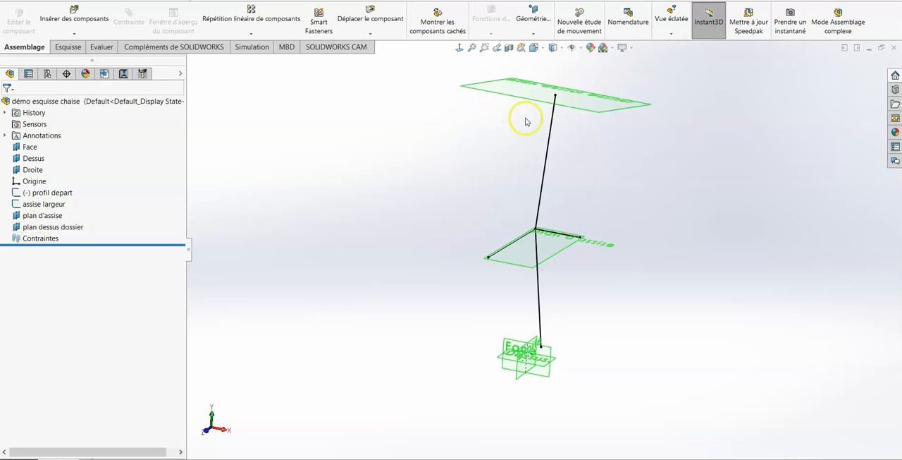
# - Sketch a three-point arc of about 8 7/16" radius on "plan dessus dossier", passing through the backrest line's upper endpoint
pyautogui.click(67, 47)
pyautogui.click(23, 21)
pyautogui.click(580, 96)
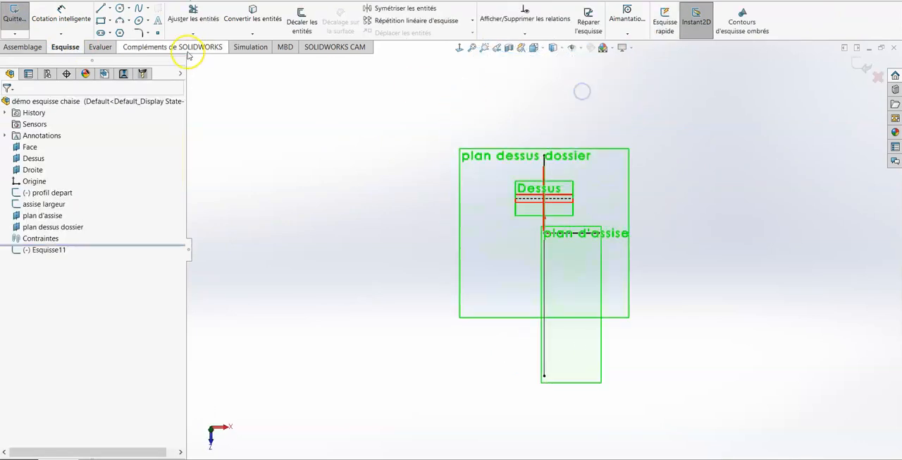
pyautogui.moveTo(666, 260)
pyautogui.mouseDown(button='middle')
pyautogui.moveTo(660, 246)
pyautogui.moveTo(682, 205)
pyautogui.moveTo(677, 193)
pyautogui.mouseUp(button='middle')
pyautogui.click(125, 24)
pyautogui.click(507, 182)
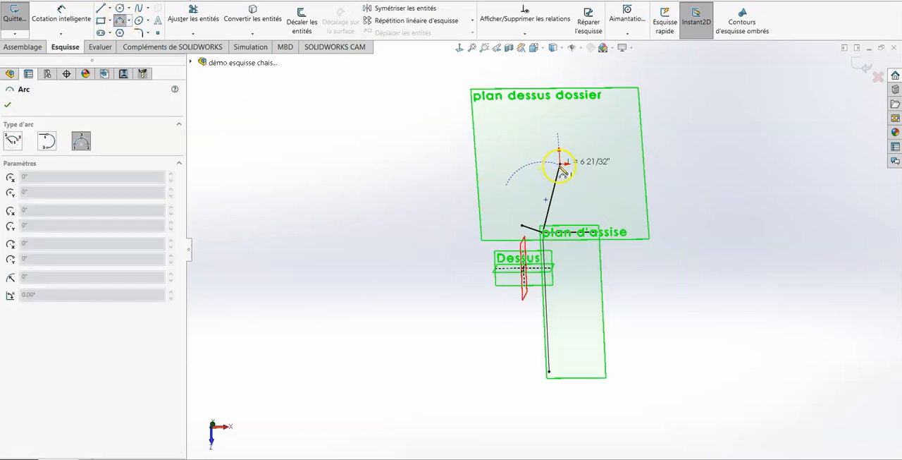
pyautogui.click(615, 186)
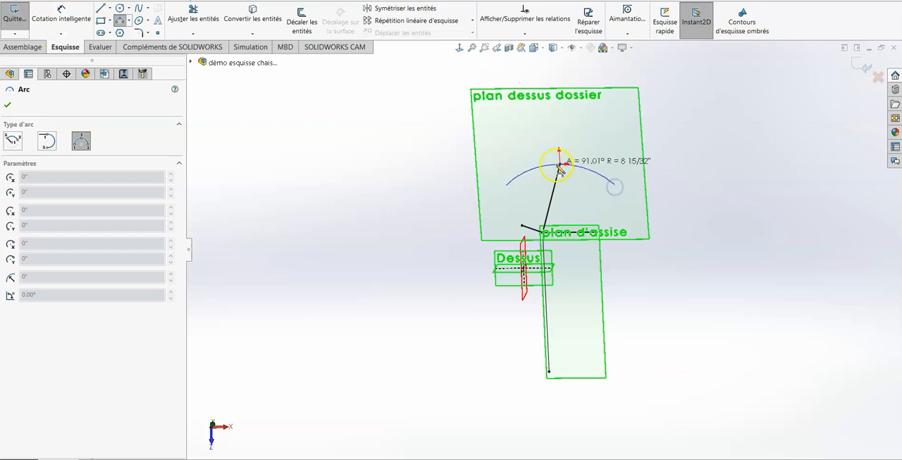
pyautogui.moveTo(561, 166); pyautogui.dragTo(580, 106, button='middle')
pyautogui.scroll(-5, 584, 115)
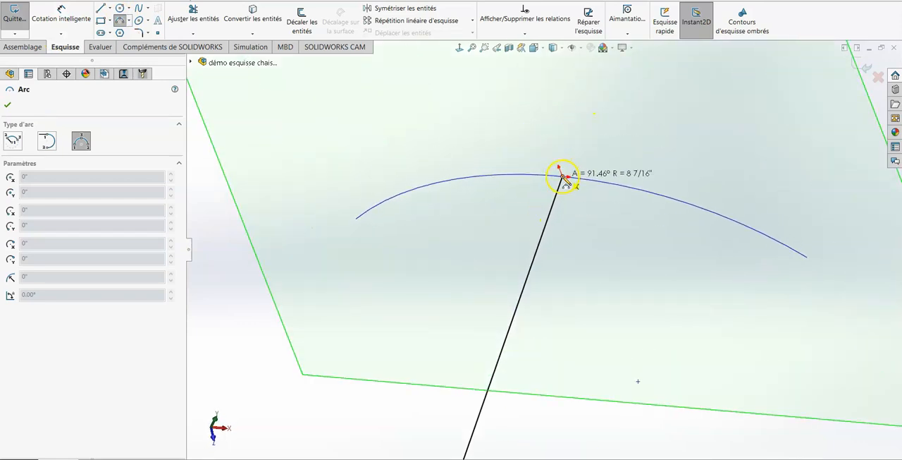
pyautogui.click(561, 177)
pyautogui.moveTo(614, 175); pyautogui.dragTo(665, 272, button='middle')
pyautogui.scroll(-2, 665, 272)
pyautogui.scroll(-2, 663, 280)
pyautogui.press('Escape')
pyautogui.press('space')
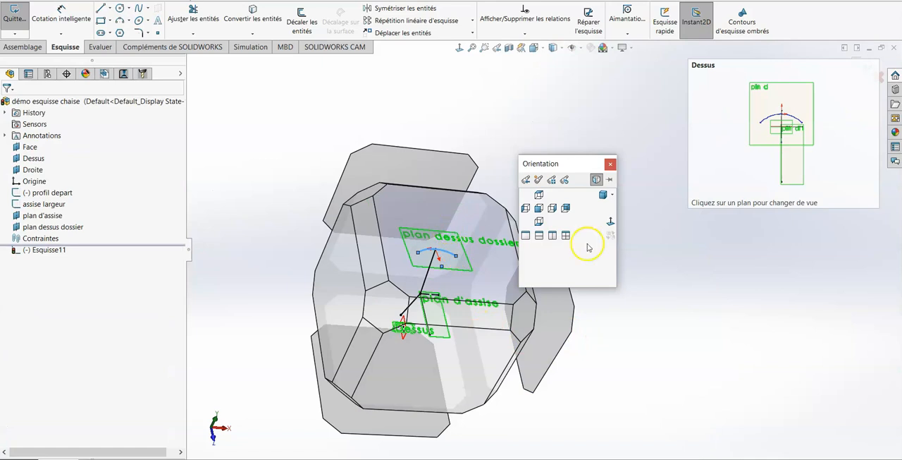
pyautogui.click(610, 221)
pyautogui.scroll(-5, 594, 248)
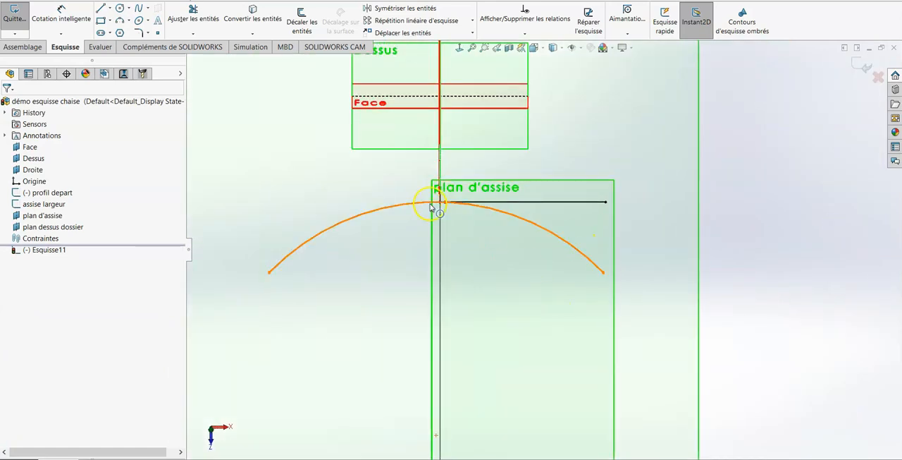
pyautogui.click(422, 204)
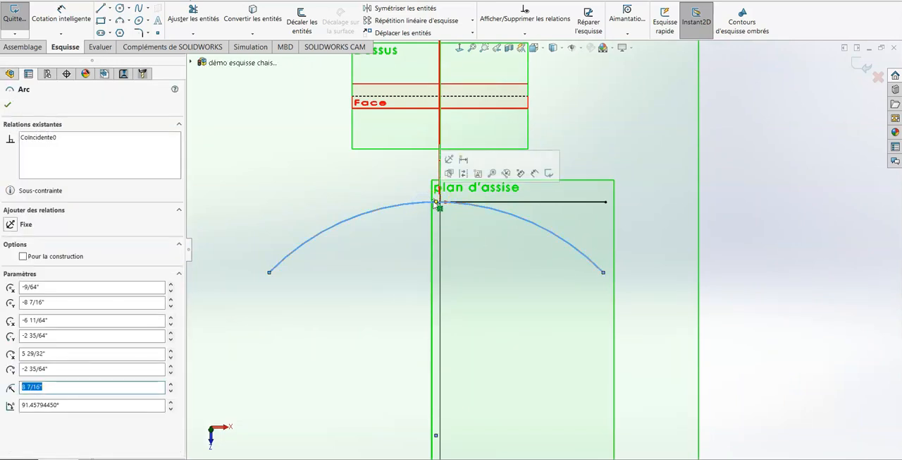
pyautogui.moveTo(467, 299); pyautogui.dragTo(467, 260, button='middle')
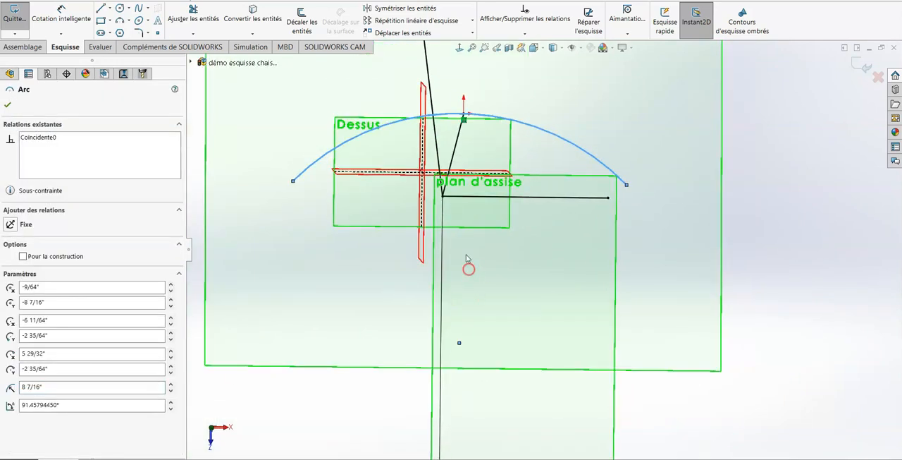
pyautogui.click(458, 343)
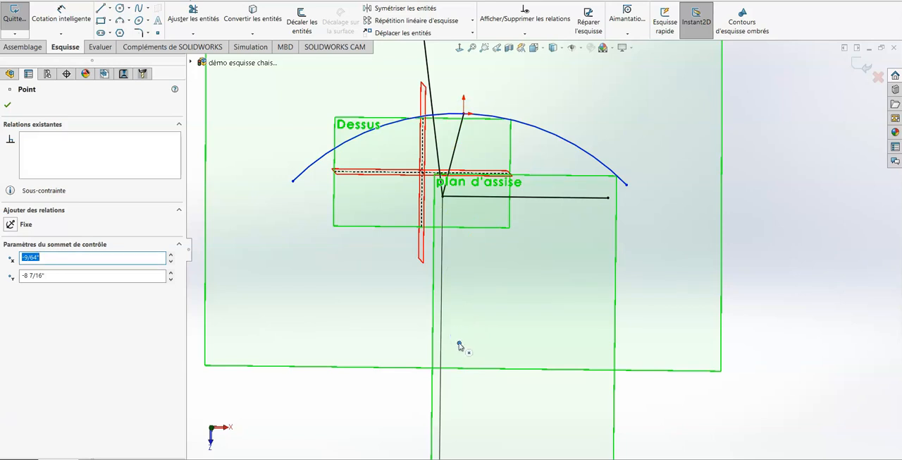
pyautogui.click(459, 343)
pyautogui.click(425, 251)
pyautogui.click(348, 234)
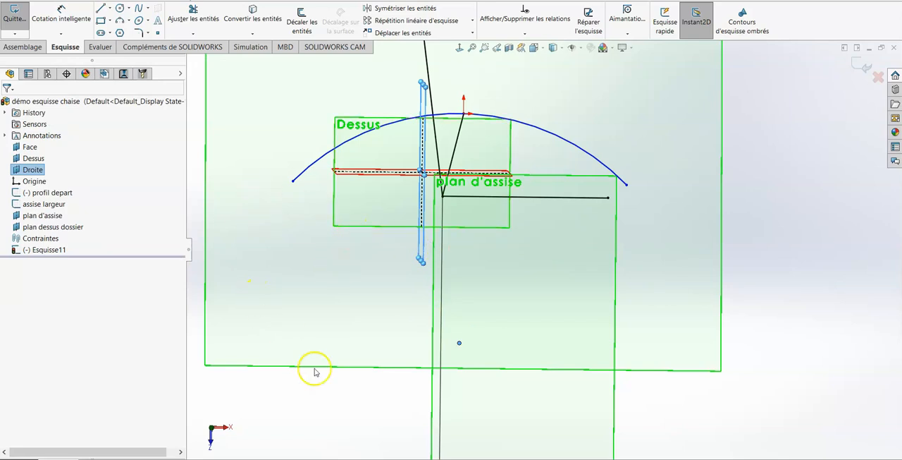
pyautogui.click(771, 150)
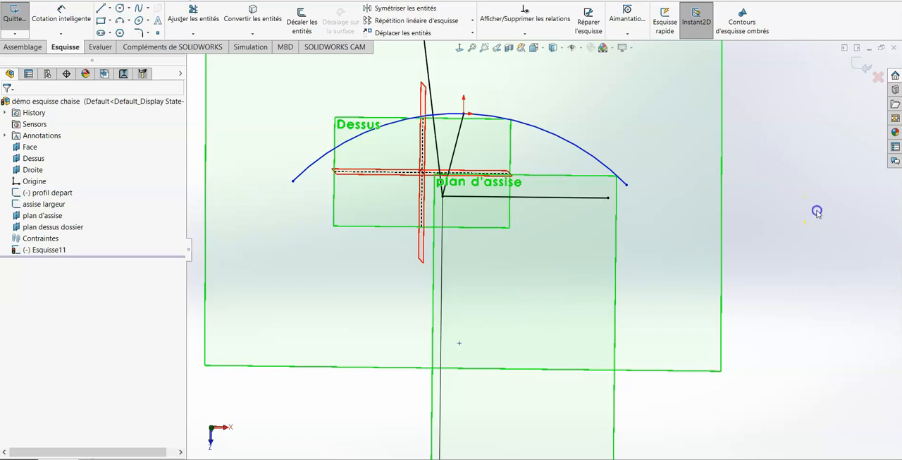
# - Make the arc's centre point coincident with the Droite plane
pyautogui.click(459, 343)
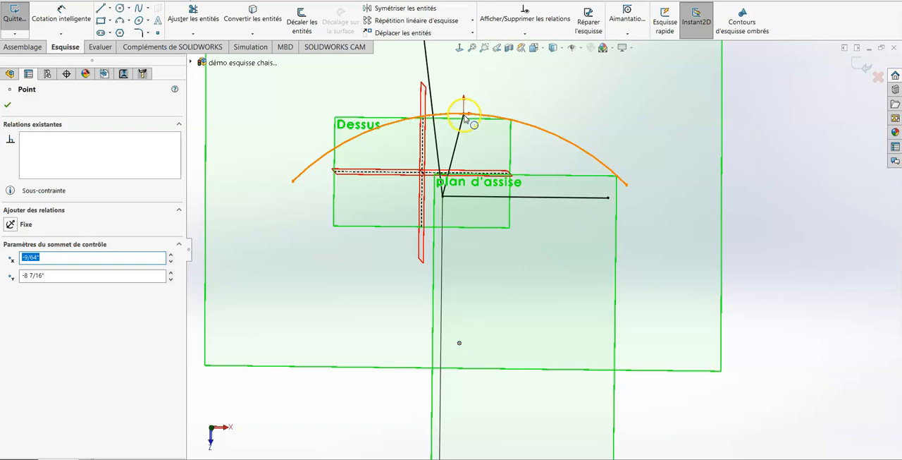
pyautogui.keyDown('ctrl'); pyautogui.click(424, 104); pyautogui.keyUp('ctrl')
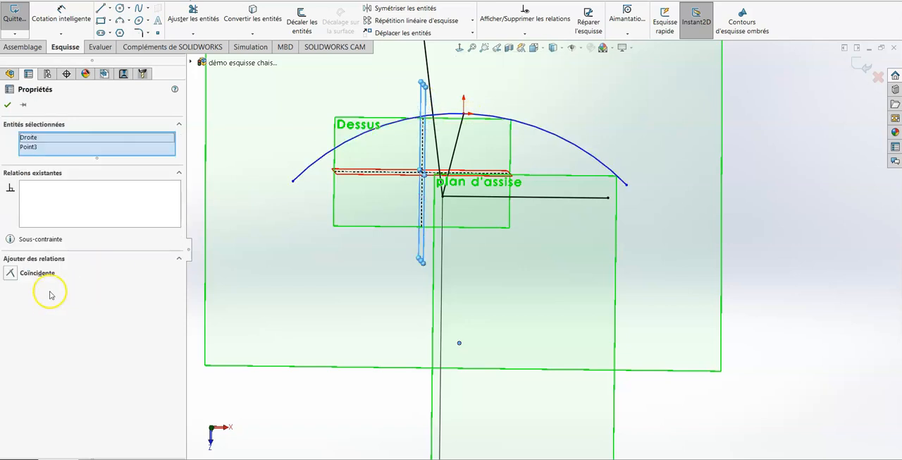
pyautogui.click(38, 272)
pyautogui.moveTo(682, 301)
pyautogui.mouseDown(button='middle')
pyautogui.moveTo(698, 258)
pyautogui.moveTo(702, 276)
pyautogui.mouseUp(button='middle')
pyautogui.scroll(2, 705, 276)
pyautogui.scroll(3, 469, 122)
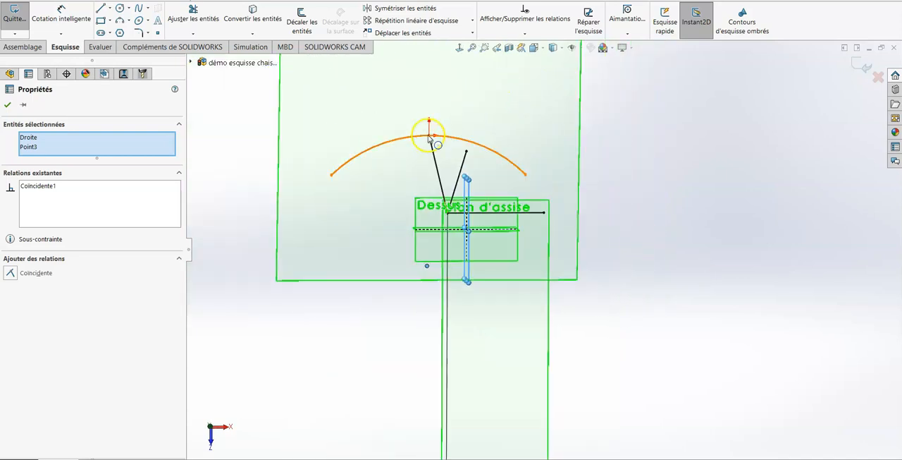
pyautogui.click(624, 234)
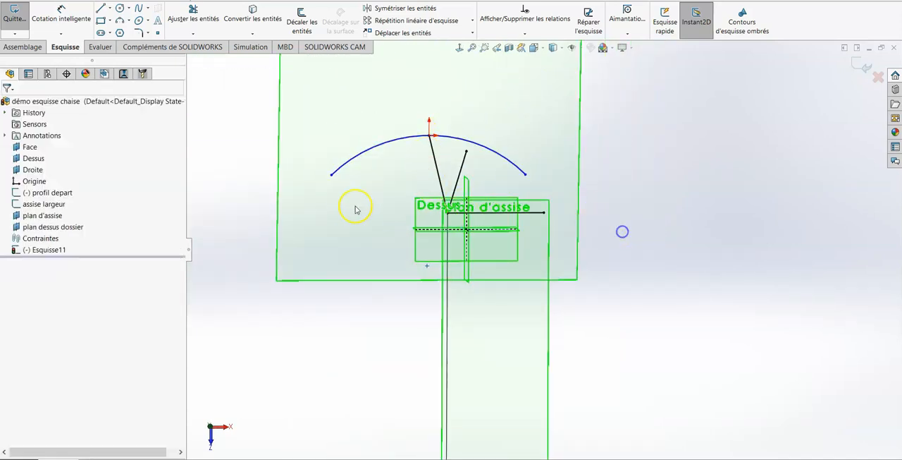
# - Add a horizontal relation between the arc's two endpoints and move its centre point slightly closer to the arc
pyautogui.click(332, 175)
pyautogui.keyDown('ctrl'); pyautogui.click(524, 178); pyautogui.keyUp('ctrl')
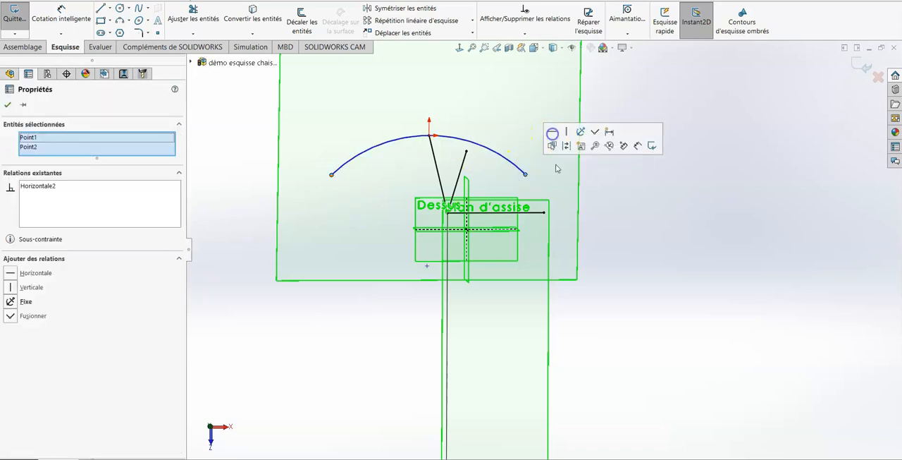
pyautogui.click(639, 246)
pyautogui.scroll(-1, 641, 248)
pyautogui.scroll(1, 643, 249)
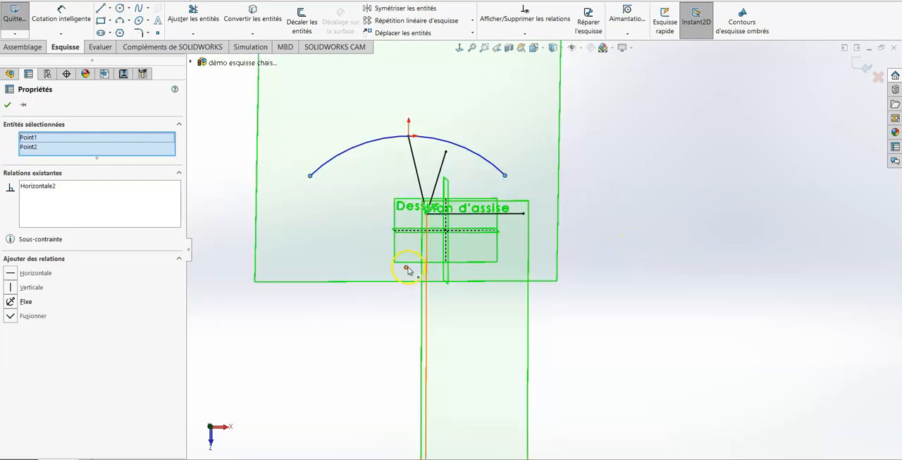
pyautogui.moveTo(407, 267); pyautogui.dragTo(412, 250)
# - Dimension the distance between the arc's two endpoints as 14"
pyautogui.click(62, 20)
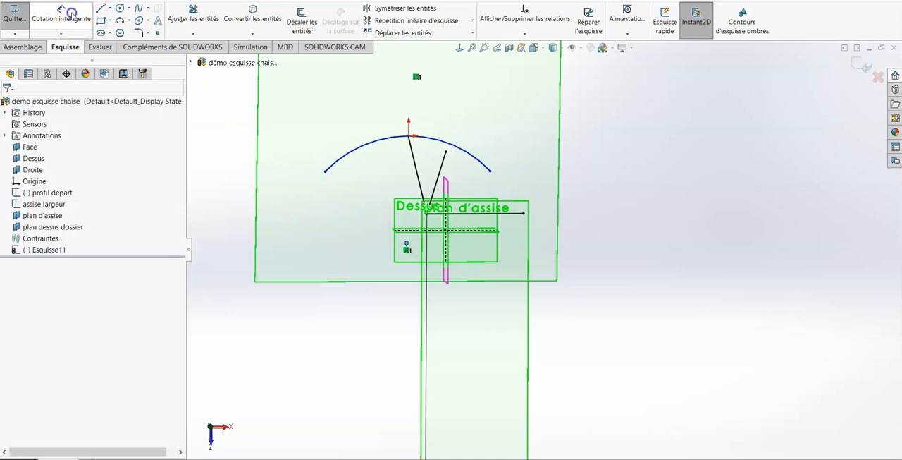
pyautogui.click(326, 172)
pyautogui.click(491, 172)
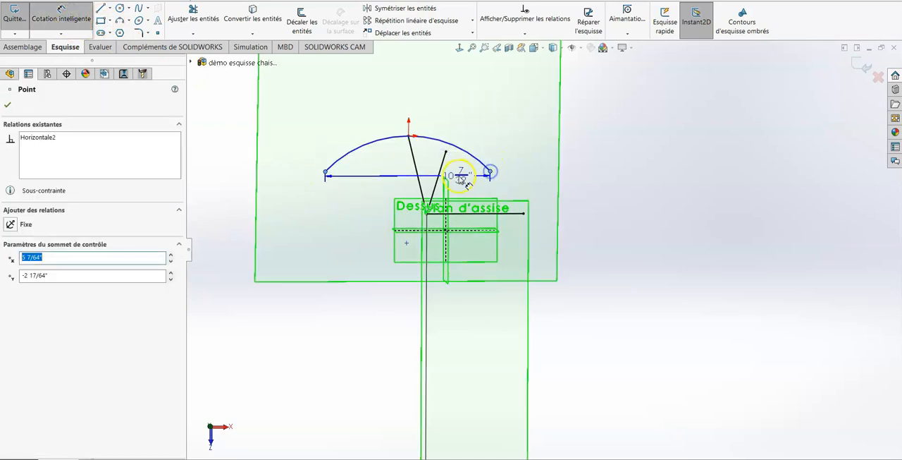
pyautogui.click(414, 81)
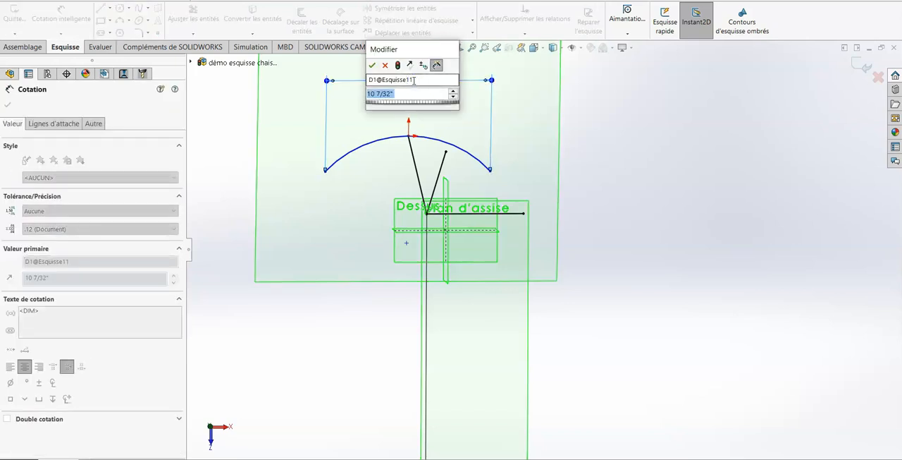
pyautogui.write('14')
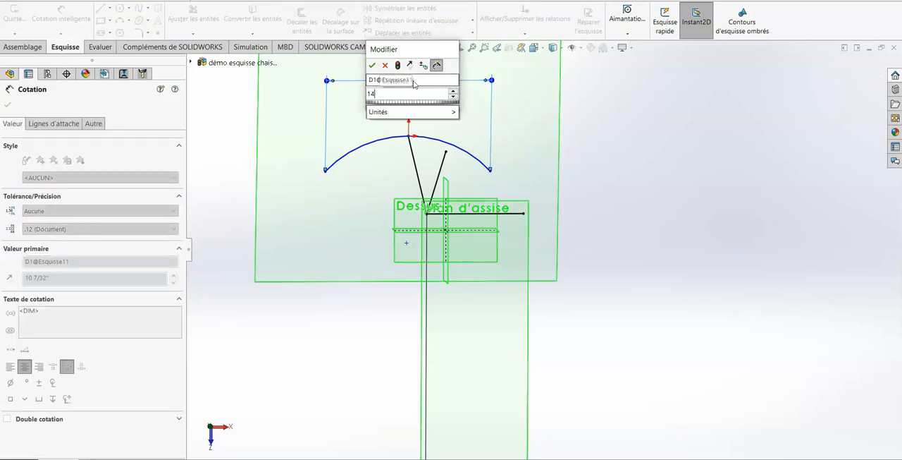
pyautogui.press('Return')
pyautogui.click(587, 194)
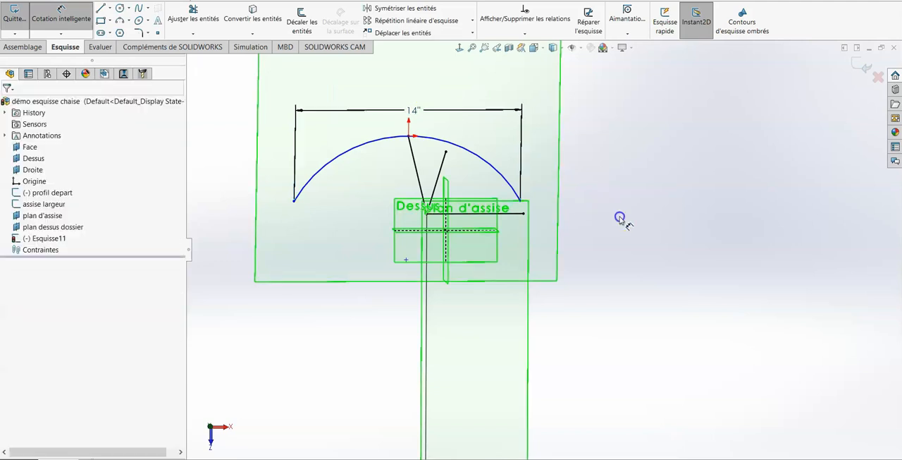
pyautogui.moveTo(612, 194)
pyautogui.mouseDown(button='middle')
pyautogui.moveTo(614, 205)
pyautogui.moveTo(611, 155)
pyautogui.mouseUp(button='middle')
pyautogui.scroll(3, 608, 190)
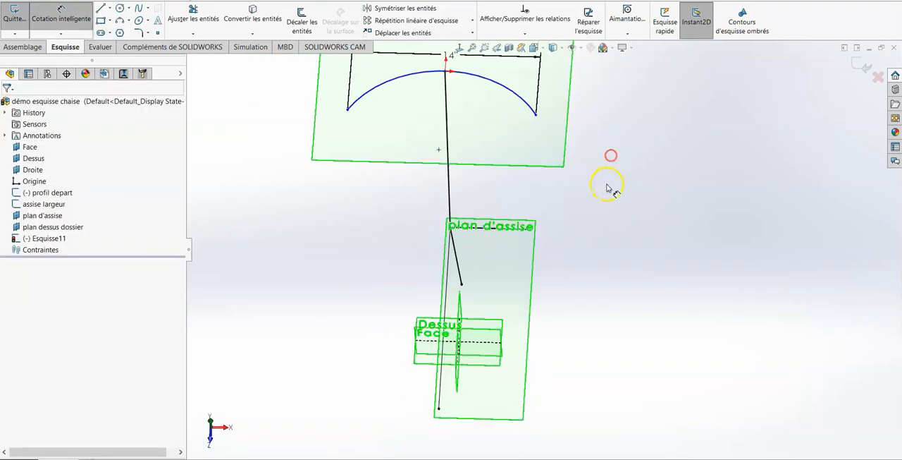
pyautogui.moveTo(557, 241)
pyautogui.mouseDown(button='middle')
pyautogui.moveTo(561, 232)
pyautogui.moveTo(558, 301)
pyautogui.mouseUp(button='middle')
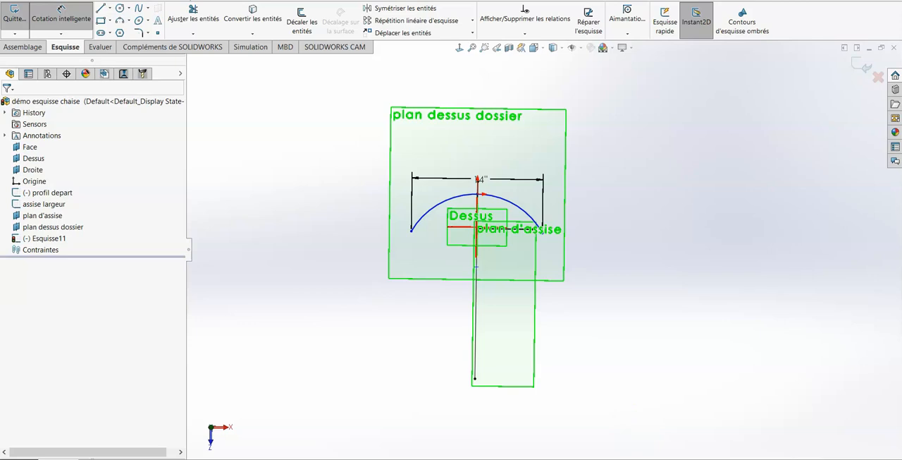
pyautogui.press('Escape')
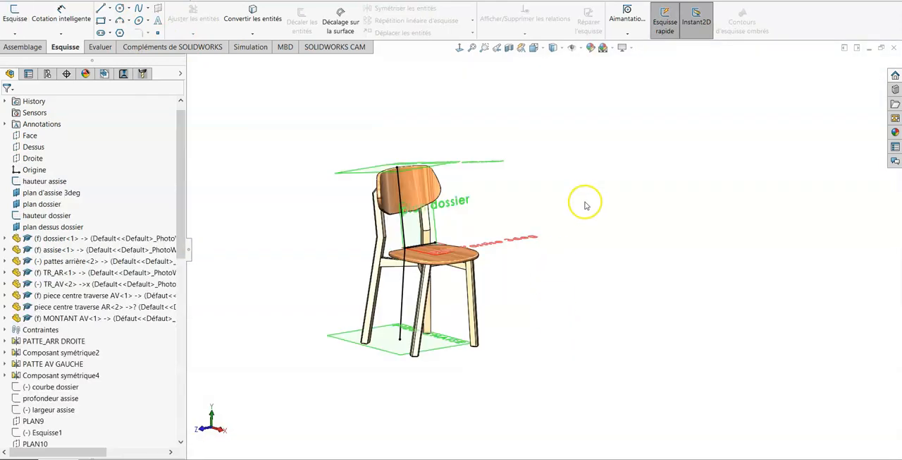
# - Examine the curved backrest and seat in chaise.SLDASM, return to the démo esquisse chaise assembly and inspect its seat-width line
pyautogui.moveTo(587, 200)
pyautogui.mouseDown(button='middle')
pyautogui.moveTo(570, 200)
pyautogui.moveTo(531, 228)
pyautogui.moveTo(562, 376)
pyautogui.moveTo(548, 409)
pyautogui.mouseUp(button='middle')
pyautogui.scroll(-6, 483, 207)
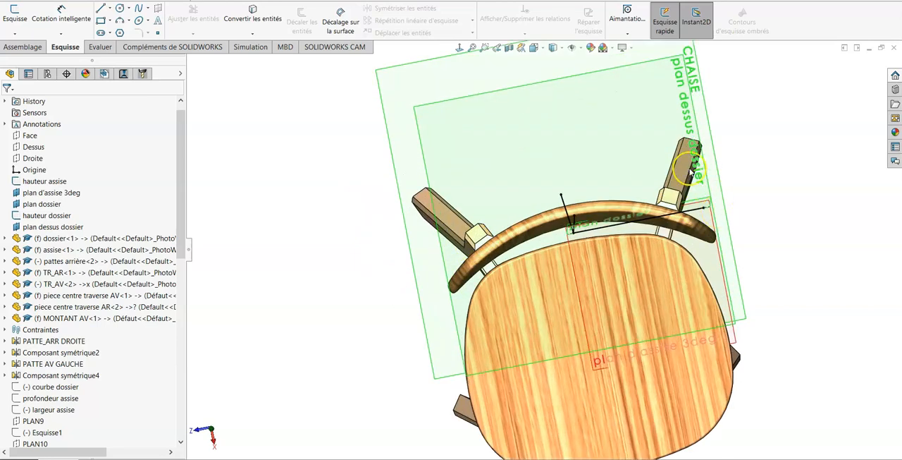
pyautogui.moveTo(682, 211); pyautogui.dragTo(688, 215, button='middle')
pyautogui.scroll(1, 664, 216)
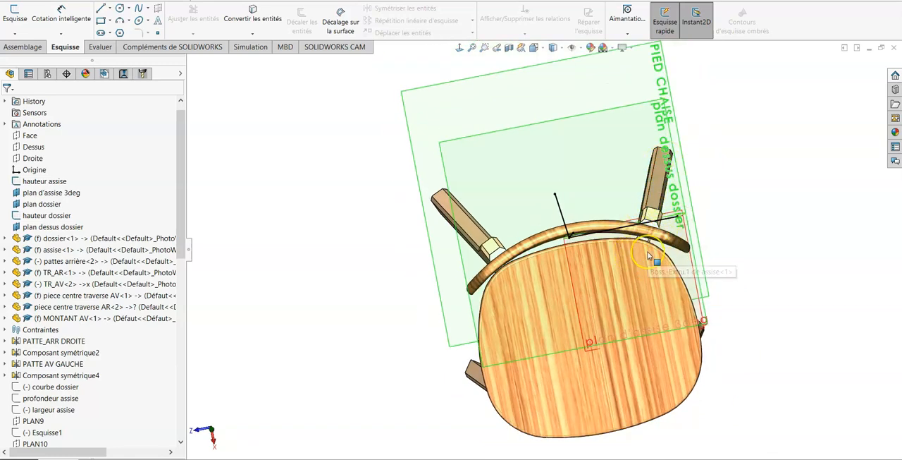
pyautogui.click(569, 236)
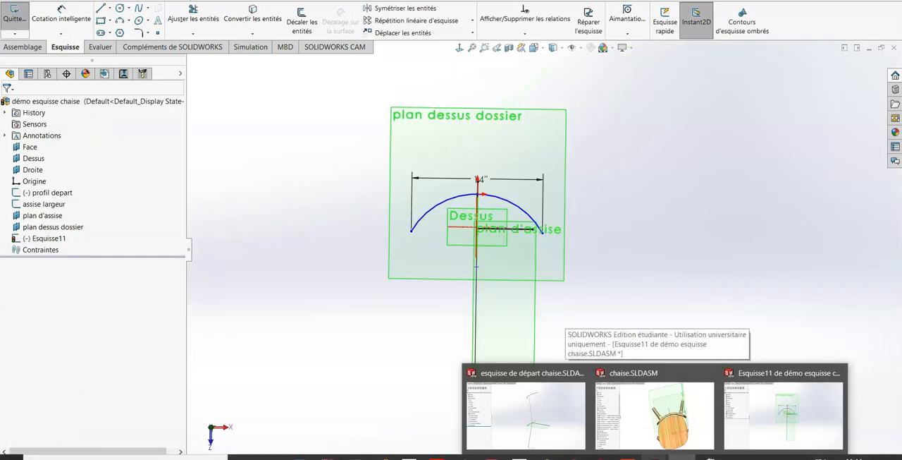
pyautogui.click(760, 431)
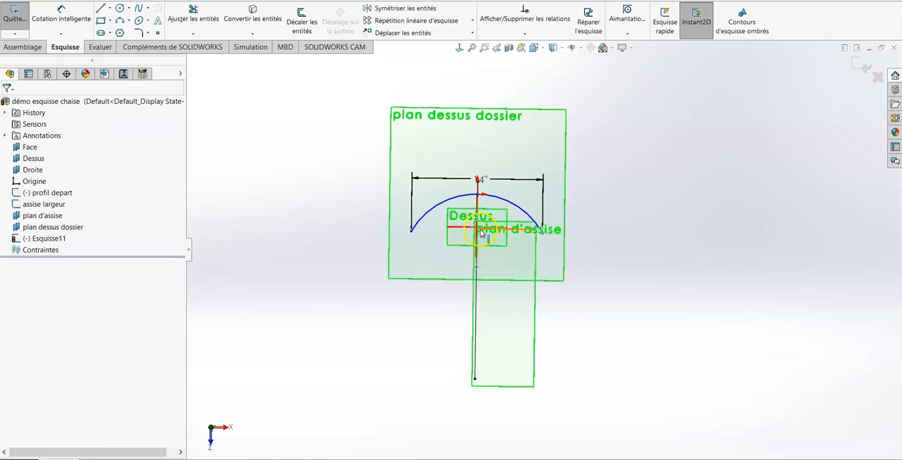
pyautogui.moveTo(534, 270)
pyautogui.mouseDown(button='middle')
pyautogui.moveTo(558, 280)
pyautogui.moveTo(581, 106)
pyautogui.moveTo(577, 179)
pyautogui.moveTo(581, 151)
pyautogui.mouseUp(button='middle')
pyautogui.scroll(-3, 497, 259)
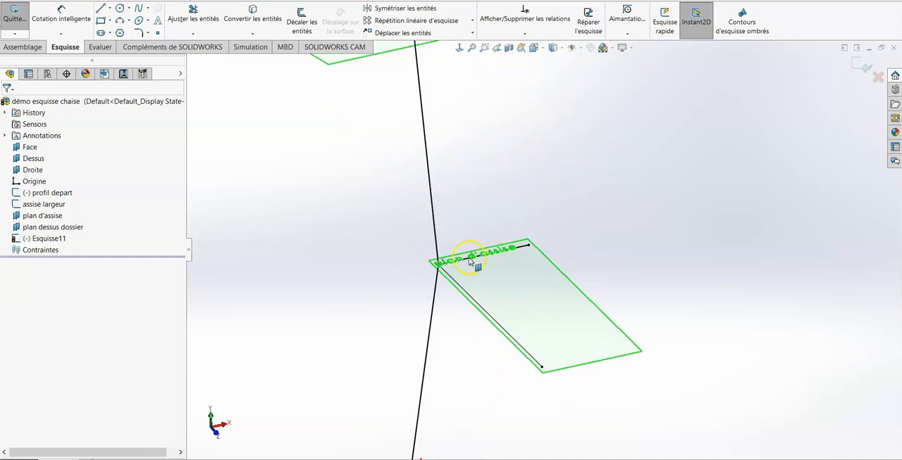
pyautogui.click(529, 246)
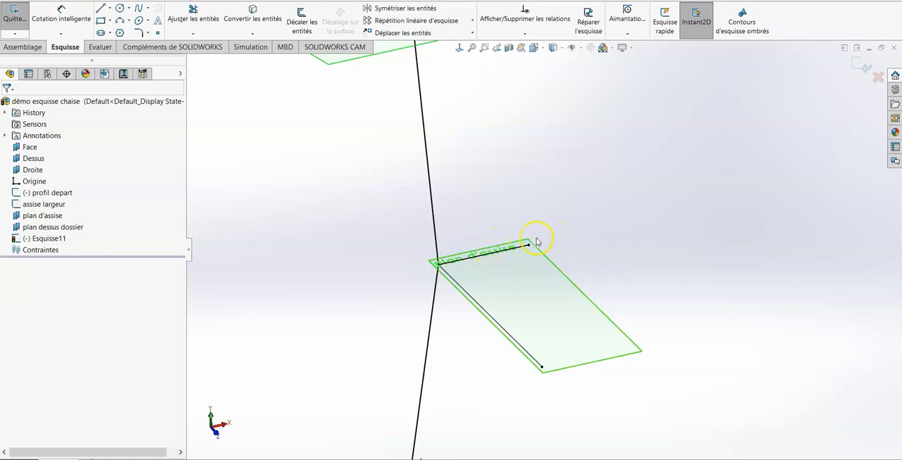
pyautogui.scroll(5, 539, 254)
pyautogui.moveTo(599, 266)
pyautogui.mouseDown(button='middle')
pyautogui.moveTo(540, 246)
pyautogui.moveTo(545, 269)
pyautogui.mouseUp(button='middle')
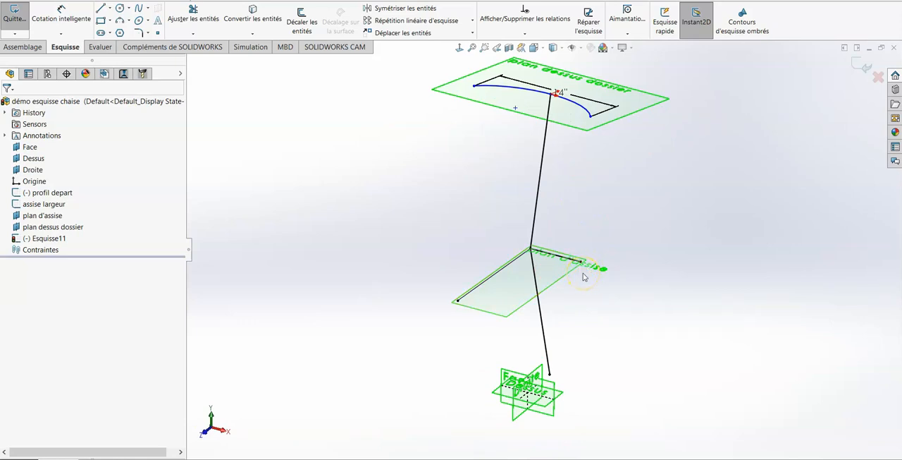
# - Close the backrest arc sketch and open the assise largeur sketch for editing
pyautogui.click(860, 67)
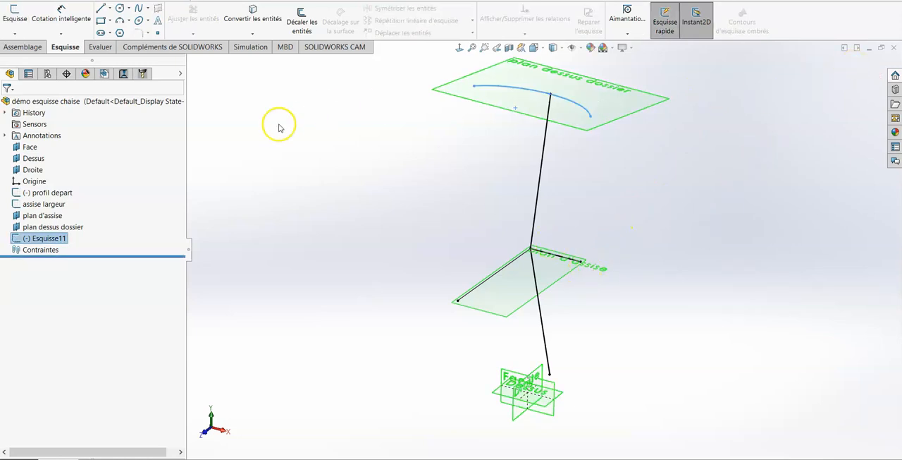
pyautogui.click(665, 316)
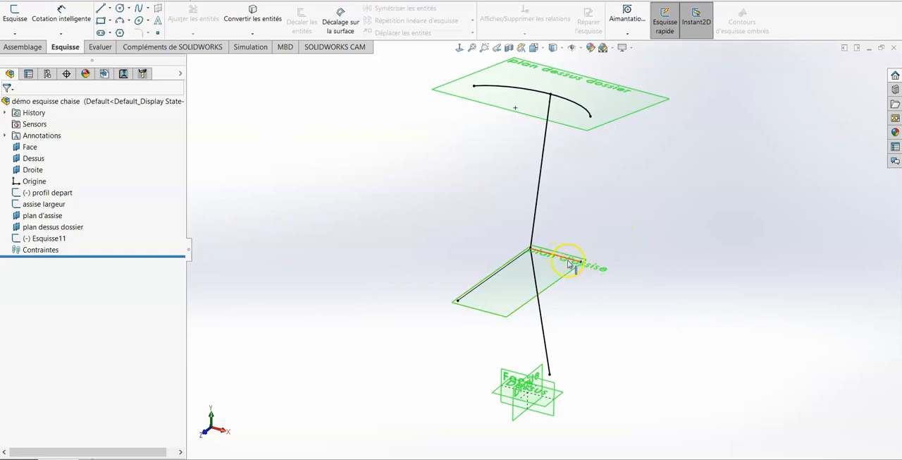
pyautogui.click(569, 262)
pyautogui.click(596, 215)
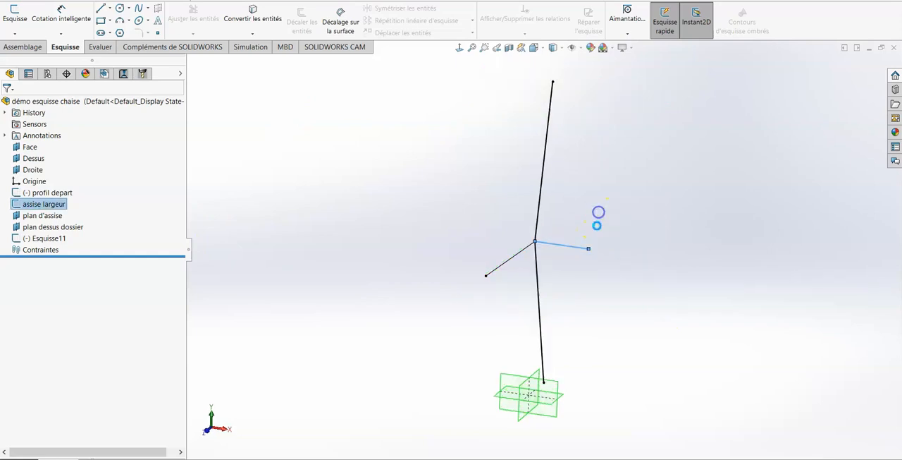
# - Draw a short vertical construction line down from the outer end of the 6" seat-width line and close the sketch
pyautogui.click(598, 289)
pyautogui.click(111, 8)
pyautogui.click(127, 84)
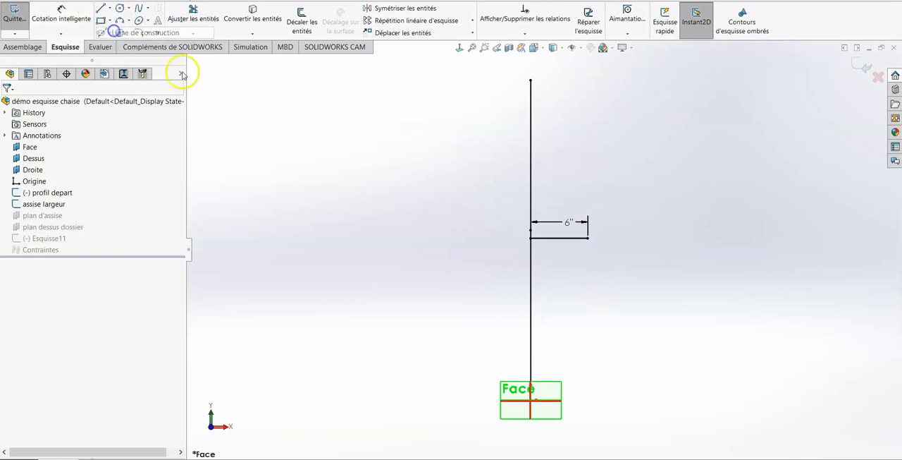
pyautogui.click(587, 239)
pyautogui.click(588, 262)
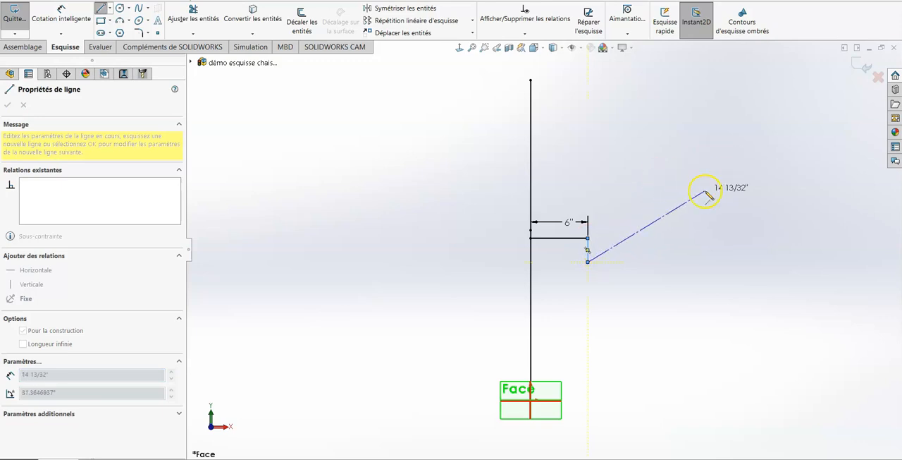
pyautogui.press('Escape')
pyautogui.press('Escape')
pyautogui.click(859, 69)
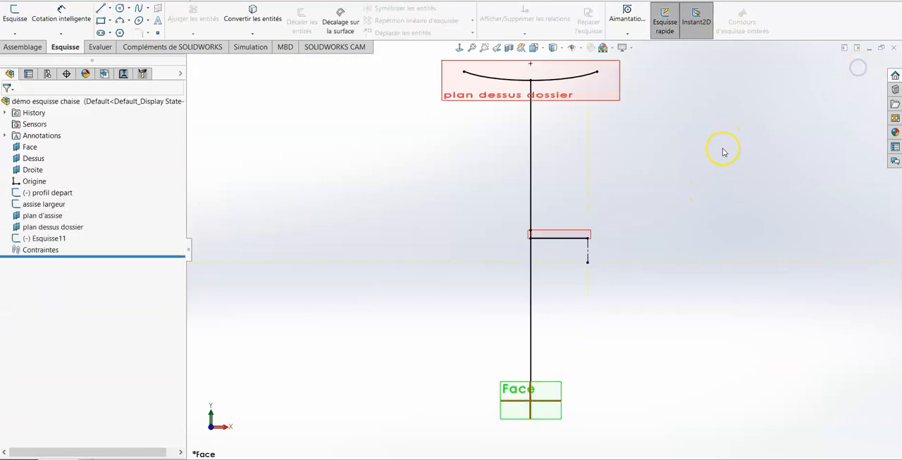
# - Start a new reference plane from the Droite plane and the vertical construction line below the seat-width line
pyautogui.scroll(2, 688, 213)
pyautogui.moveTo(682, 212)
pyautogui.mouseDown(button='middle')
pyautogui.moveTo(655, 215)
pyautogui.moveTo(661, 254)
pyautogui.moveTo(650, 242)
pyautogui.moveTo(651, 250)
pyautogui.mouseUp(button='middle')
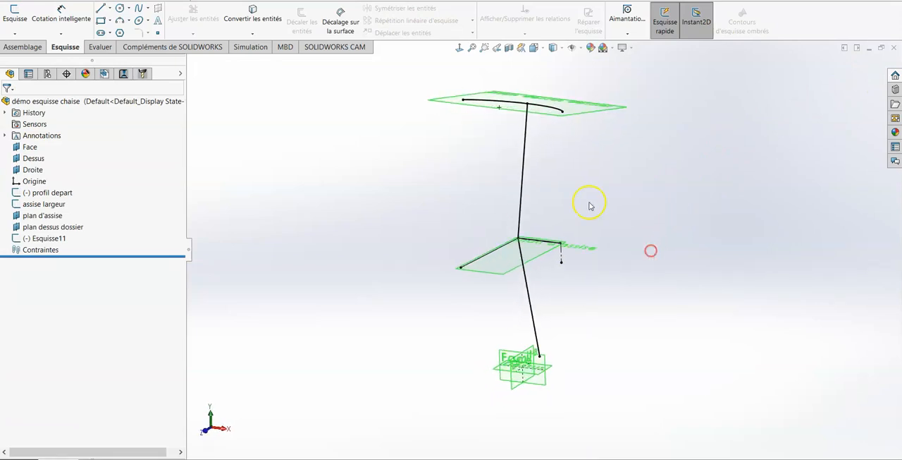
pyautogui.click(24, 47)
pyautogui.click(533, 33)
pyautogui.click(539, 44)
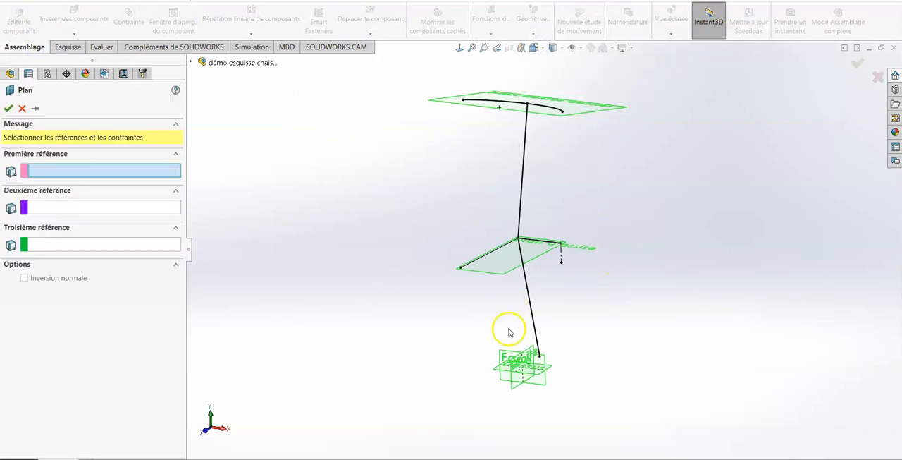
pyautogui.scroll(-3, 530, 323)
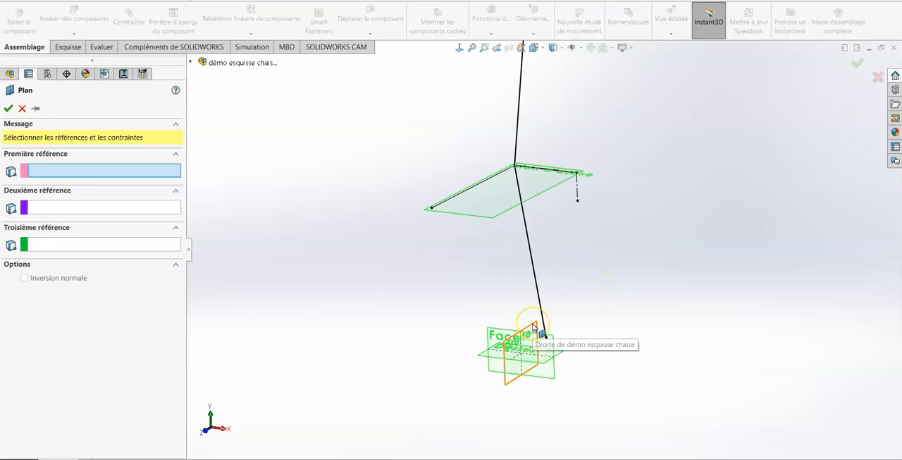
pyautogui.click(541, 328)
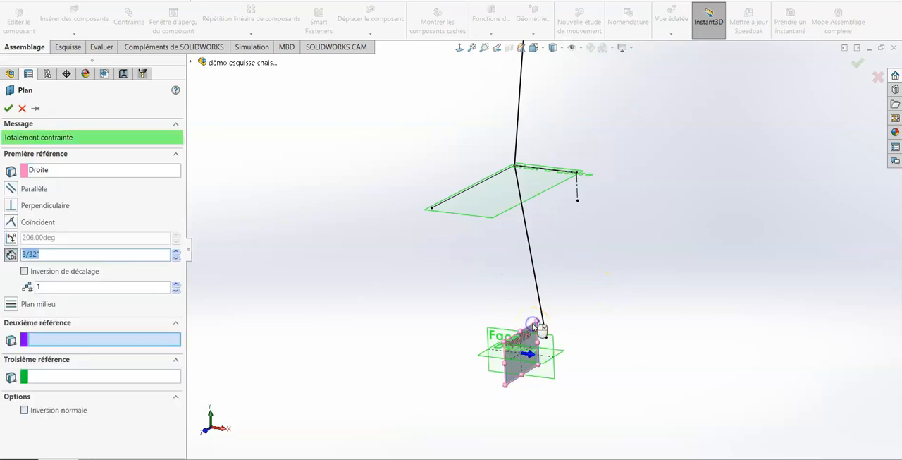
pyautogui.click(578, 191)
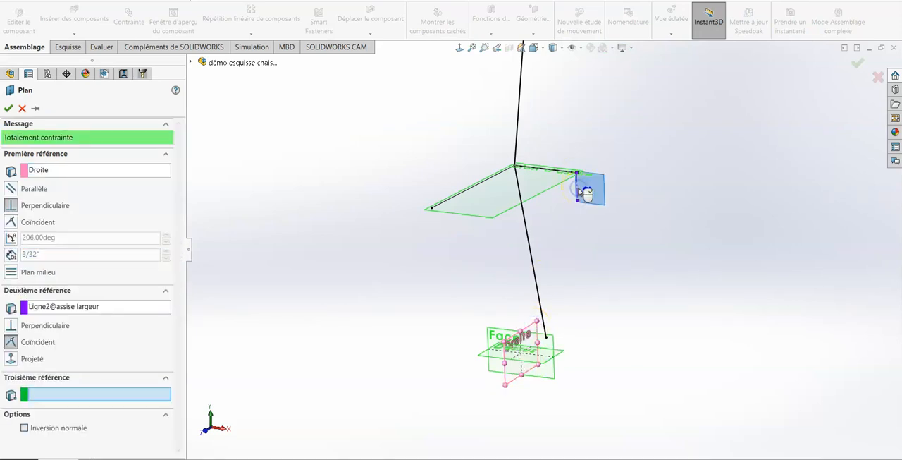
pyautogui.moveTo(476, 280)
pyautogui.mouseDown(button='middle')
pyautogui.moveTo(497, 298)
pyautogui.moveTo(507, 354)
pyautogui.mouseUp(button='middle')
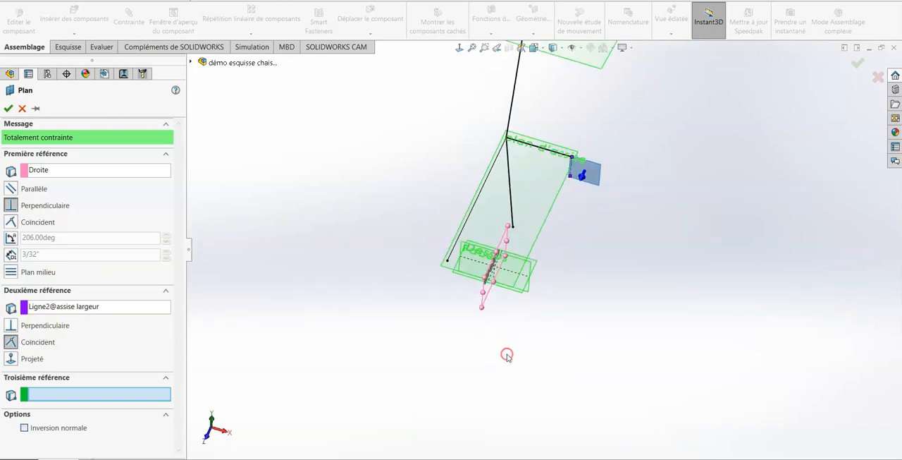
# - Constrain the new plane by an angle to the Droite plane and set that angle to 210 degrees
pyautogui.click(10, 238)
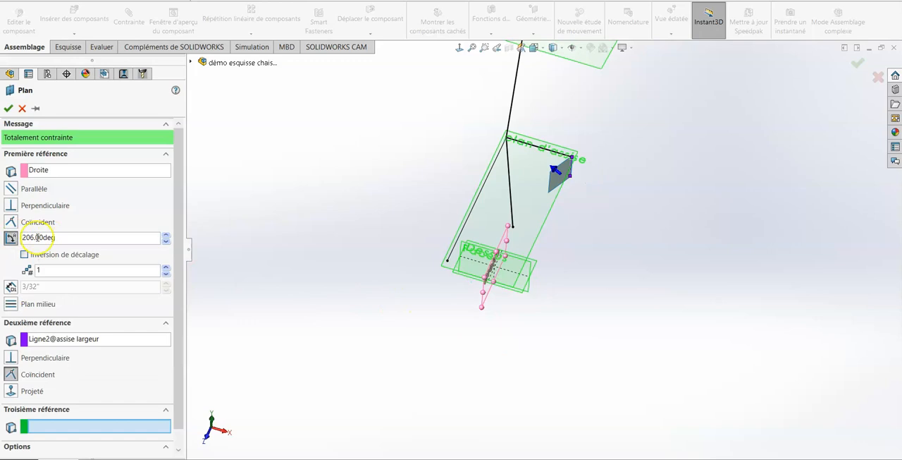
pyautogui.moveTo(415, 183)
pyautogui.mouseDown(button='middle')
pyautogui.moveTo(426, 181)
pyautogui.moveTo(419, 263)
pyautogui.mouseUp(button='middle')
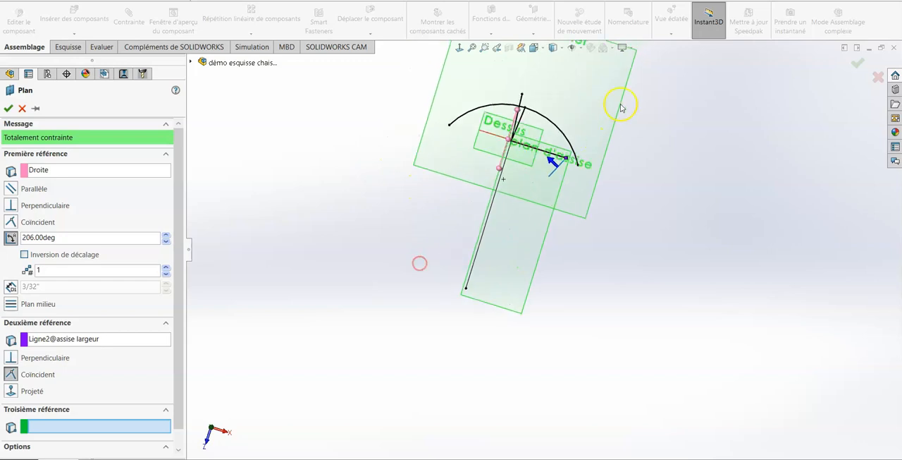
pyautogui.scroll(-3, 571, 171)
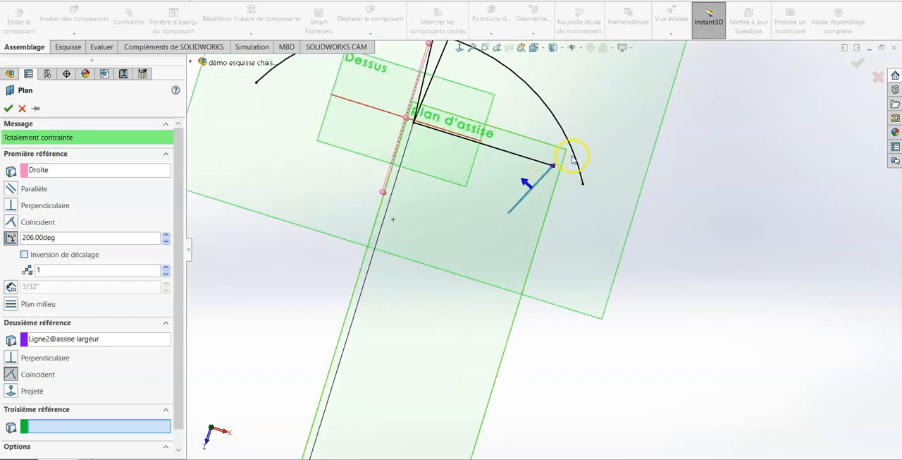
pyautogui.doubleClick(70, 239)
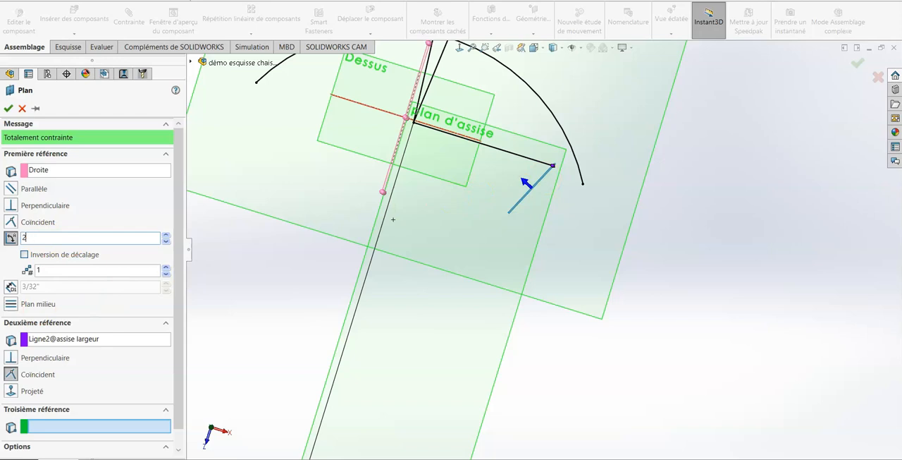
pyautogui.doubleClick(71, 237)
pyautogui.write('210')
pyautogui.press('Return')
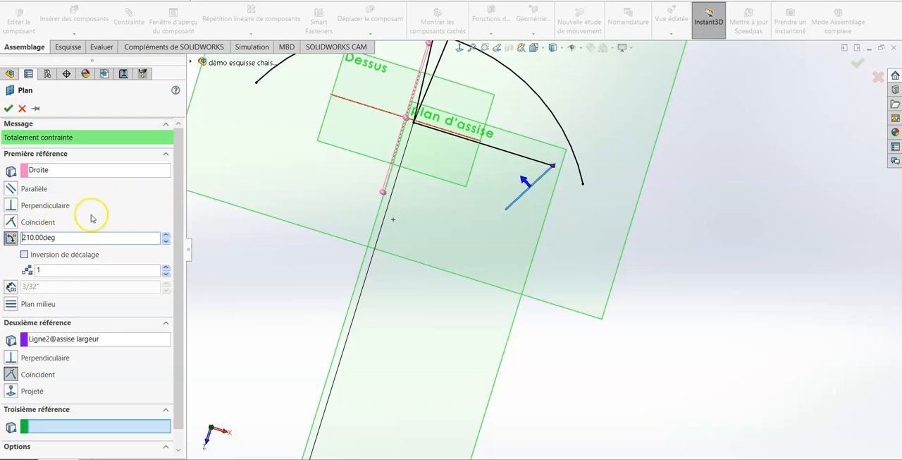
# - Set the new plane's angle to 215 degrees and create the plane
pyautogui.doubleClick(91, 237)
pyautogui.write('21')
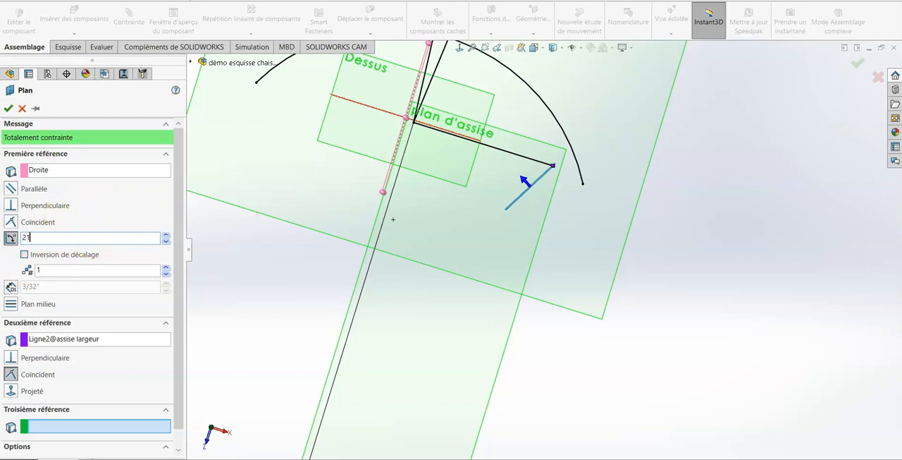
pyautogui.write('5')
pyautogui.press('Return')
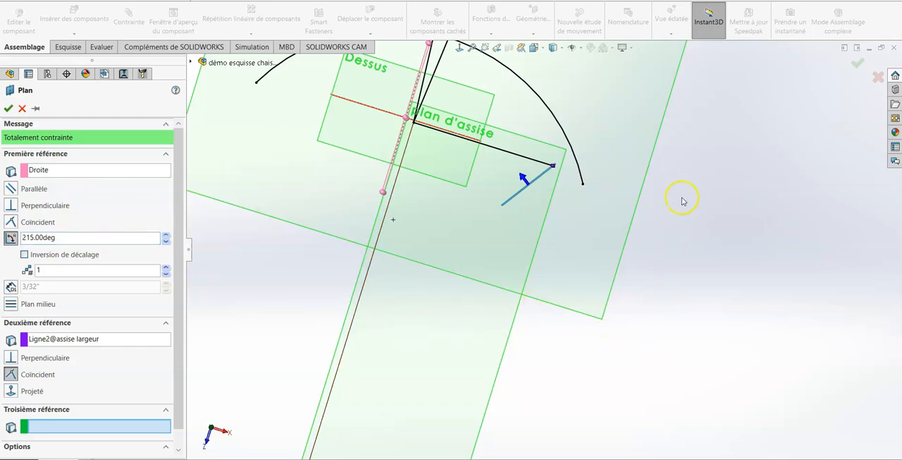
pyautogui.click(9, 107)
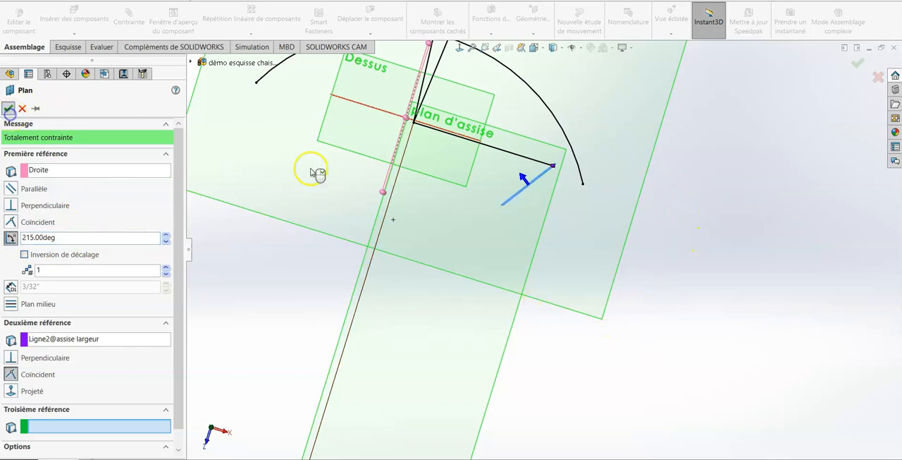
# - Rename the new angled plane as "plan pied arrière"
pyautogui.moveTo(729, 230); pyautogui.dragTo(707, 91, button='middle')
pyautogui.scroll(5, 733, 146)
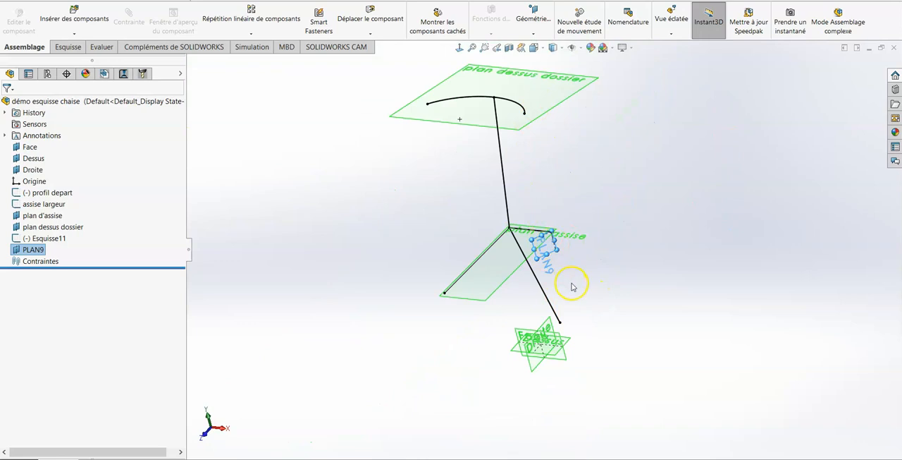
pyautogui.click(662, 324)
pyautogui.click(554, 254)
pyautogui.click(34, 250)
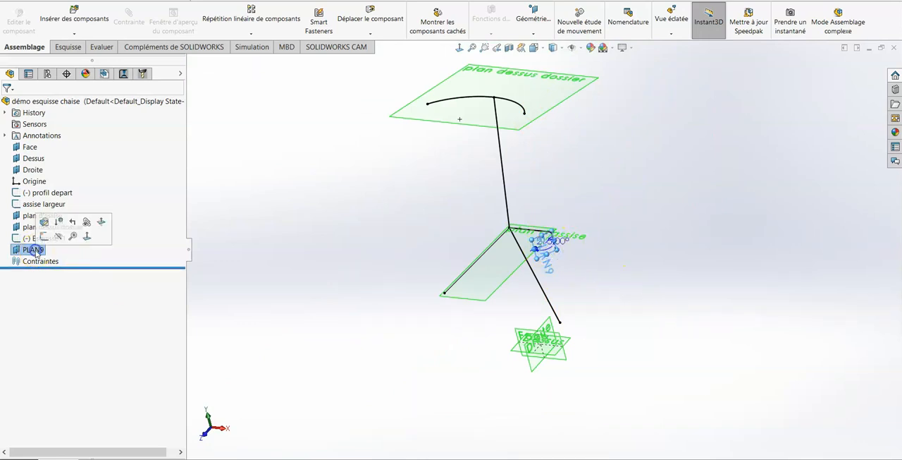
pyautogui.click(36, 250)
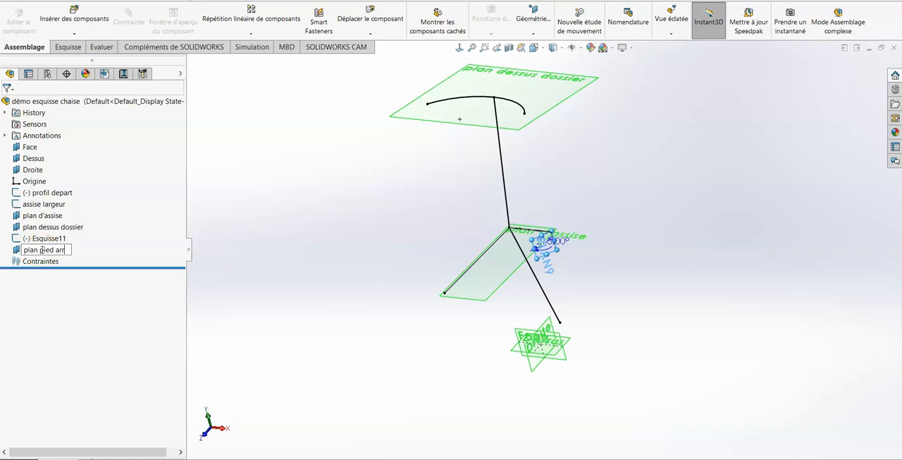
pyautogui.click(235, 267)
# - Flip the normal of the plan pied arrière plane
pyautogui.click(60, 250)
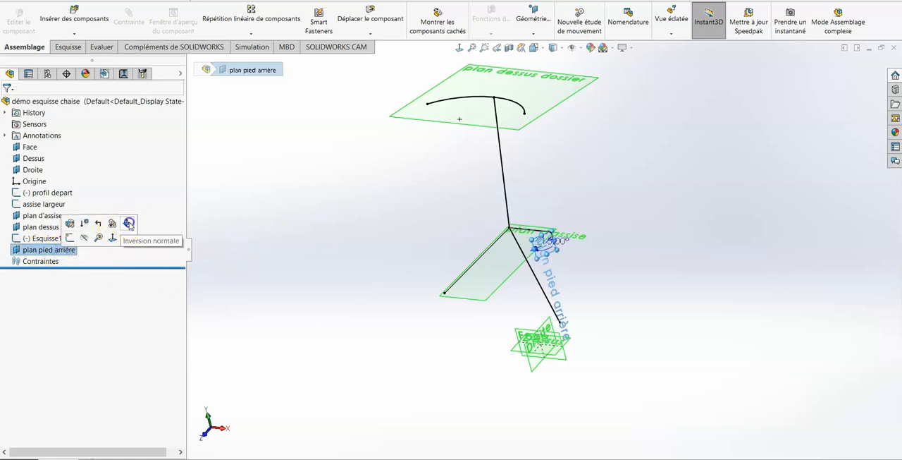
pyautogui.click(129, 223)
pyautogui.click(373, 240)
# - Reopen the backrest arc sketch and reshape the arc freehand into a wider, flatter curve
pyautogui.scroll(-4, 558, 242)
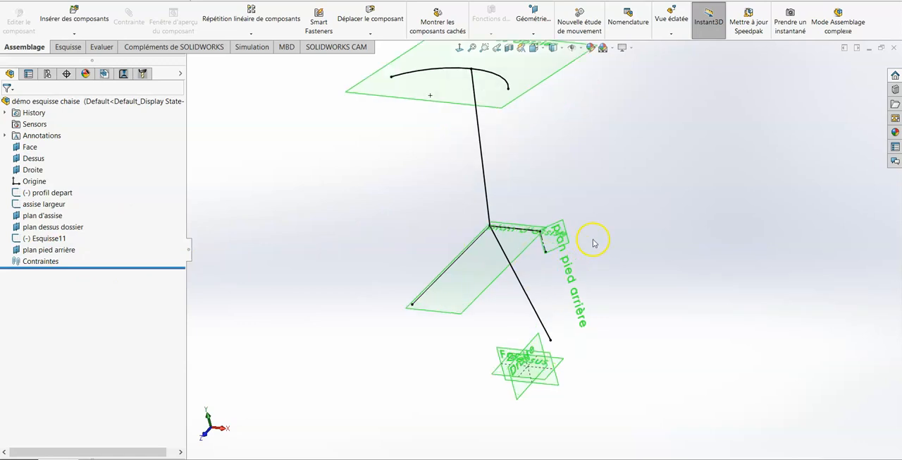
pyautogui.moveTo(534, 288)
pyautogui.mouseDown(button='middle')
pyautogui.moveTo(554, 344)
pyautogui.moveTo(550, 399)
pyautogui.moveTo(559, 417)
pyautogui.mouseUp(button='middle')
pyautogui.scroll(1, 499, 182)
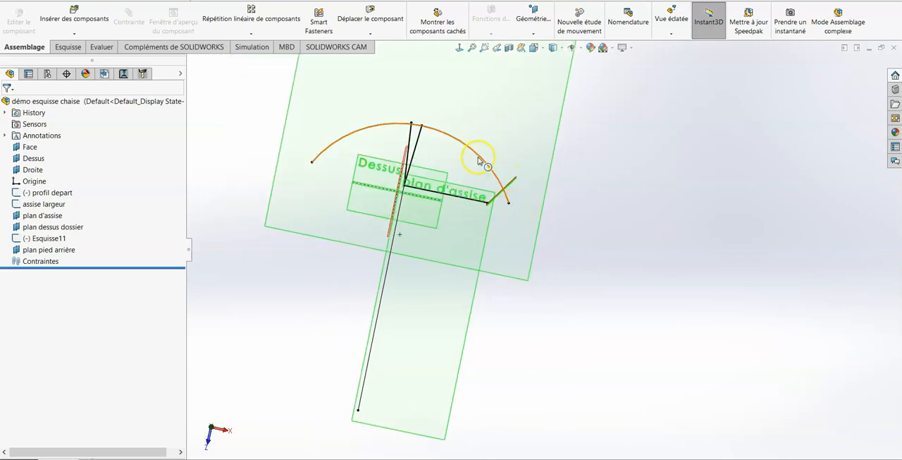
pyautogui.click(43, 238)
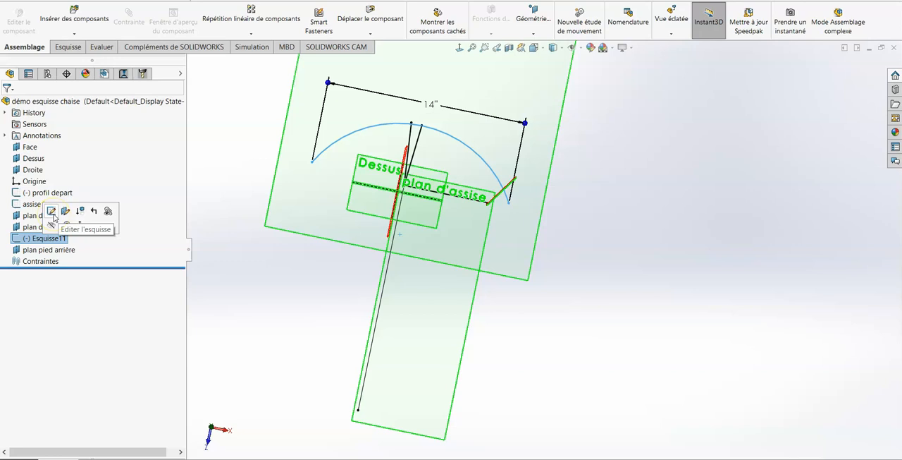
pyautogui.click(52, 211)
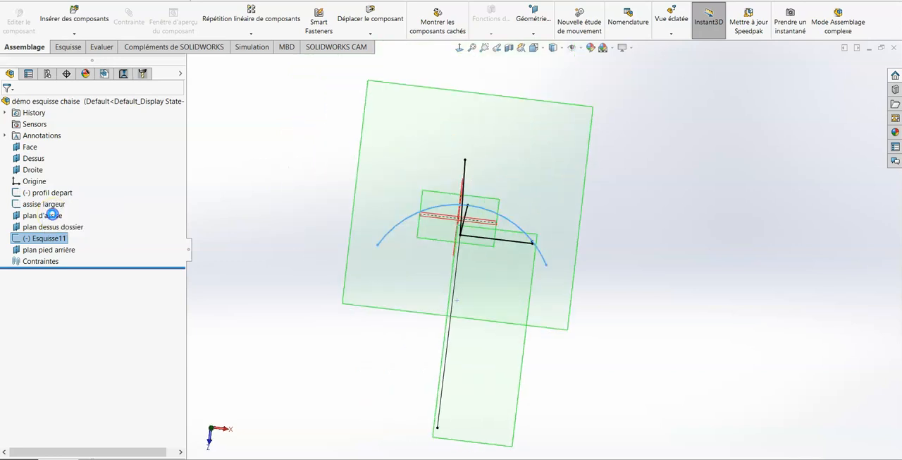
pyautogui.scroll(-4, 625, 268)
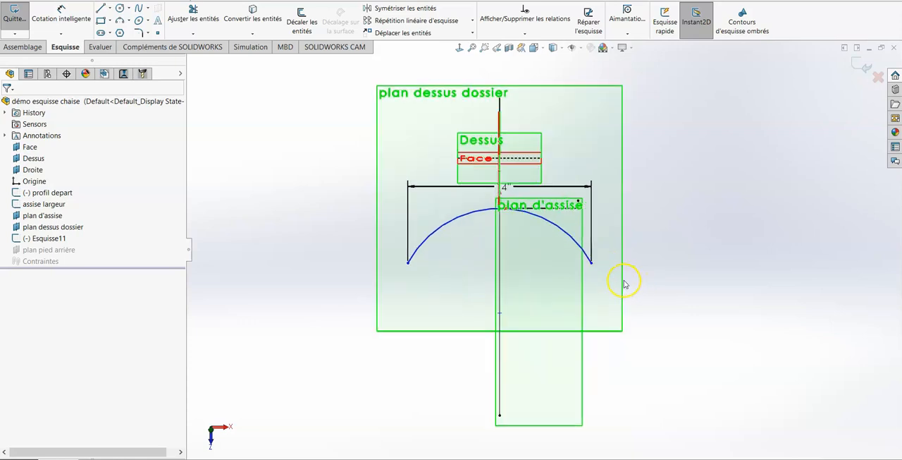
pyautogui.moveTo(622, 315); pyautogui.dragTo(619, 290, button='middle')
pyautogui.click(581, 203)
pyautogui.moveTo(584, 204); pyautogui.dragTo(598, 185)
pyautogui.click(726, 177)
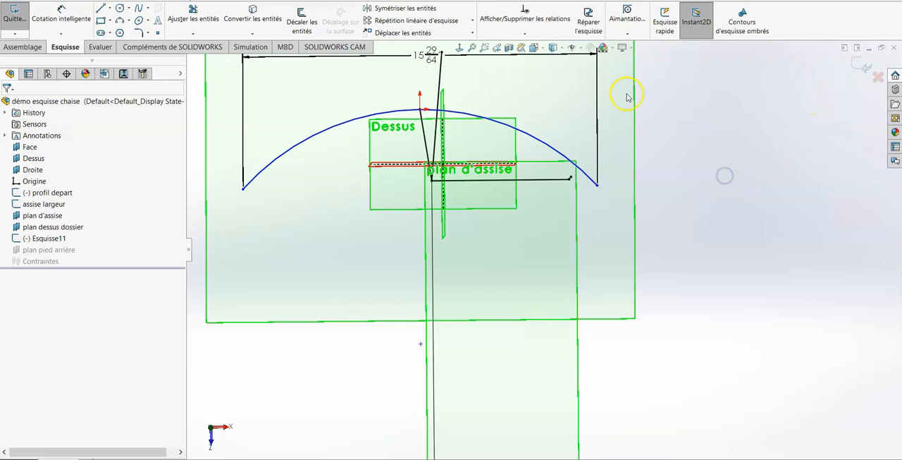
# - Set the distance between the backrest arc's endpoints to 14" and close the sketch
pyautogui.doubleClick(433, 60)
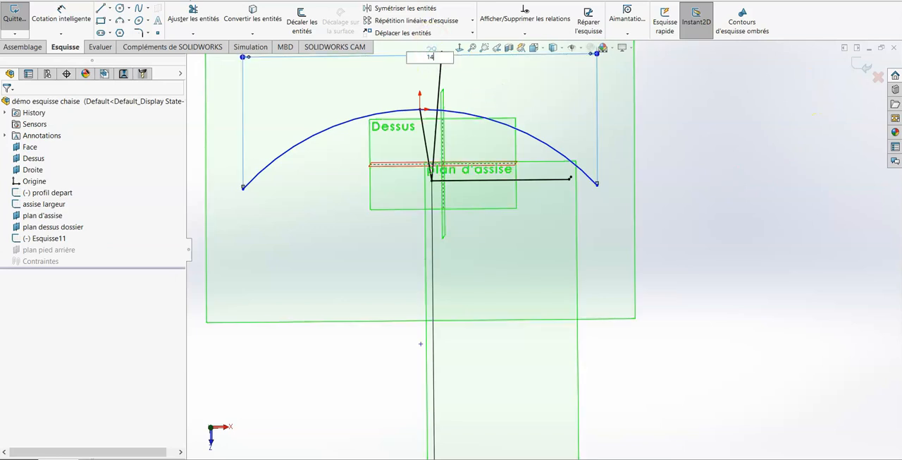
pyautogui.write('14')
pyautogui.press('Return')
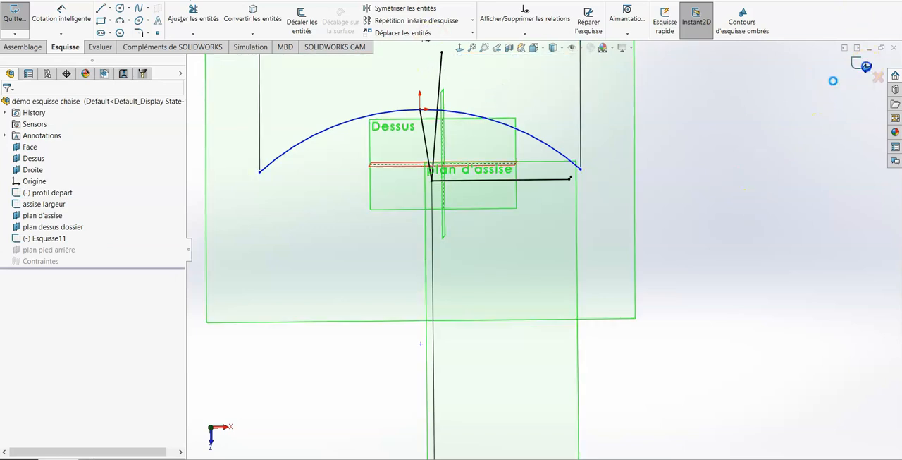
pyautogui.click(866, 66)
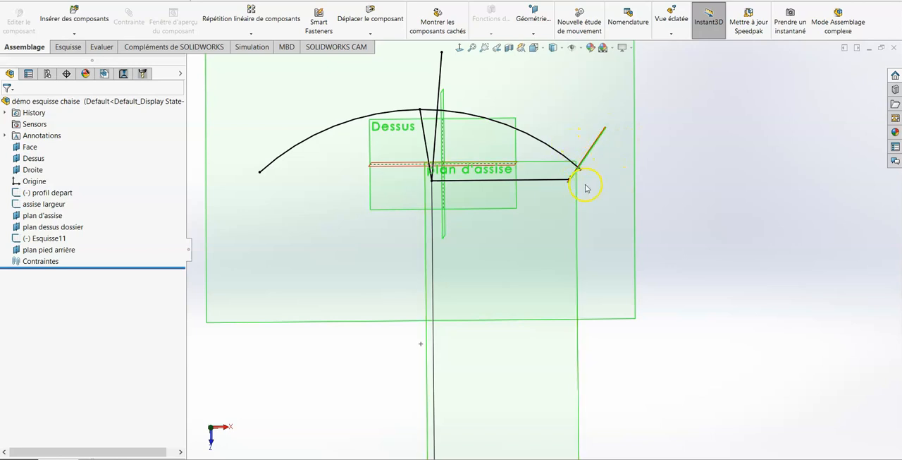
# - Inspect the skeleton in 3D, then switch to the finished chaise assembly and examine its rear legs from above
pyautogui.moveTo(733, 197)
pyautogui.mouseDown(button='middle')
pyautogui.moveTo(747, 196)
pyautogui.moveTo(731, 135)
pyautogui.moveTo(729, 60)
pyautogui.moveTo(716, 242)
pyautogui.moveTo(705, 261)
pyautogui.moveTo(741, 181)
pyautogui.moveTo(767, 234)
pyautogui.moveTo(759, 223)
pyautogui.mouseUp(button='middle')
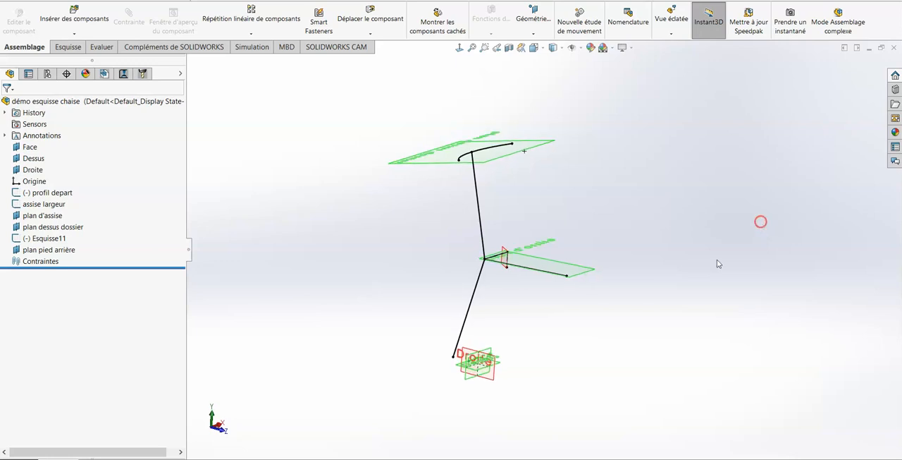
pyautogui.moveTo(599, 332)
pyautogui.mouseDown(button='middle')
pyautogui.moveTo(606, 303)
pyautogui.moveTo(645, 315)
pyautogui.moveTo(613, 278)
pyautogui.moveTo(598, 345)
pyautogui.mouseUp(button='middle')
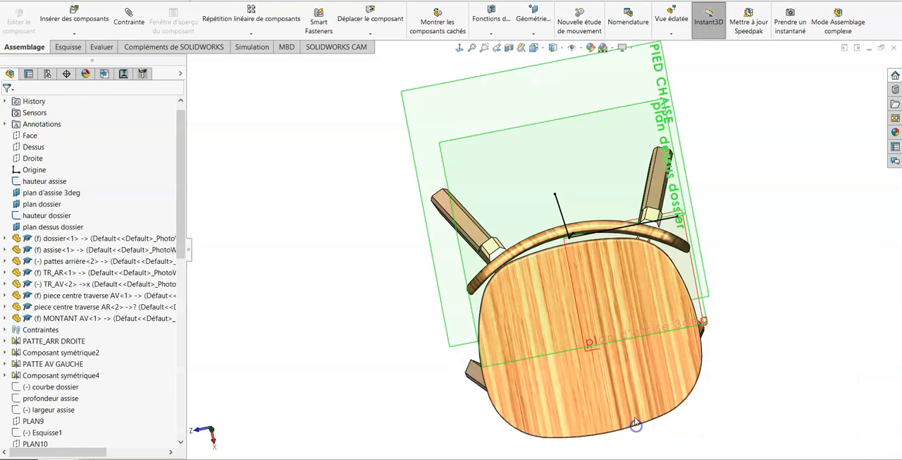
# - Highlight the plan dessus dossier plane in the finished chair assembly and examine its position at the top of the backrest
pyautogui.scroll(-1, 650, 322)
pyautogui.scroll(8, 650, 323)
pyautogui.moveTo(647, 334); pyautogui.dragTo(701, 103, button='middle')
pyautogui.scroll(-4, 662, 244)
pyautogui.moveTo(501, 196); pyautogui.dragTo(505, 213, button='middle')
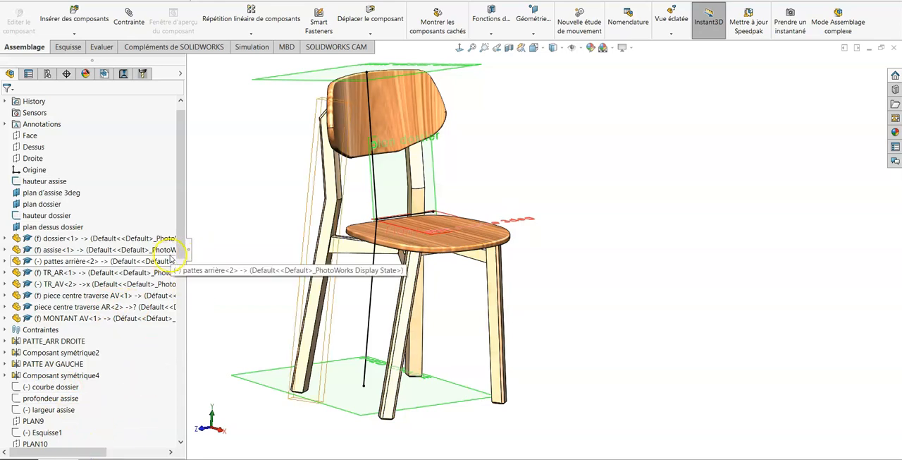
pyautogui.click(40, 228)
pyautogui.moveTo(571, 111)
pyautogui.mouseDown(button='middle')
pyautogui.moveTo(552, 200)
pyautogui.moveTo(571, 254)
pyautogui.moveTo(568, 295)
pyautogui.moveTo(561, 120)
pyautogui.mouseUp(button='middle')
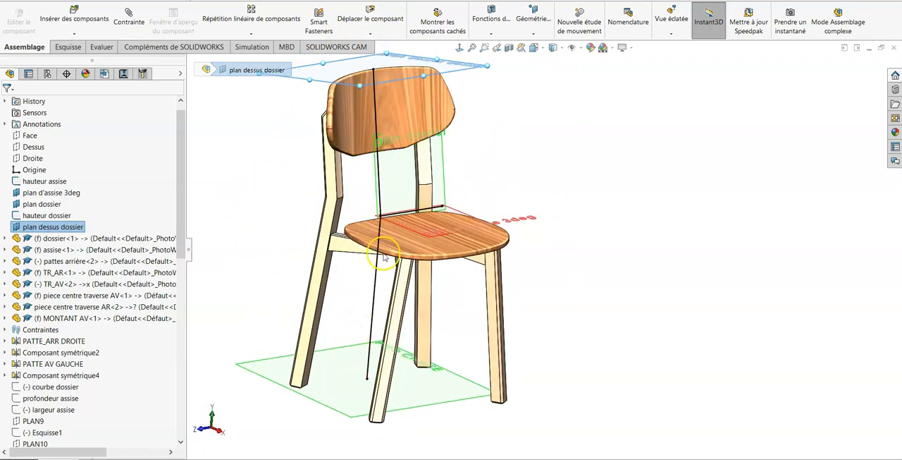
# - Examine the finished chair's seat, backrest curve and splayed legs against the reference planes from the side, from above and in perspective
pyautogui.moveTo(535, 261); pyautogui.dragTo(544, 240, button='middle')
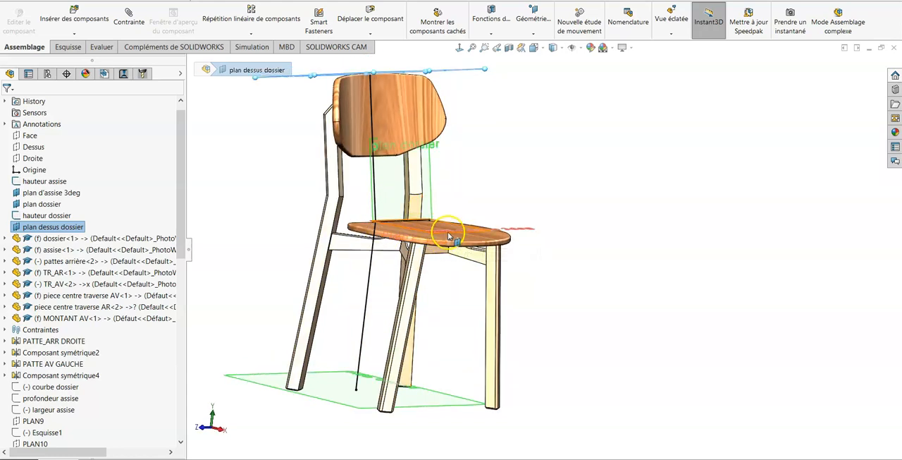
pyautogui.moveTo(569, 221); pyautogui.dragTo(548, 244, button='middle')
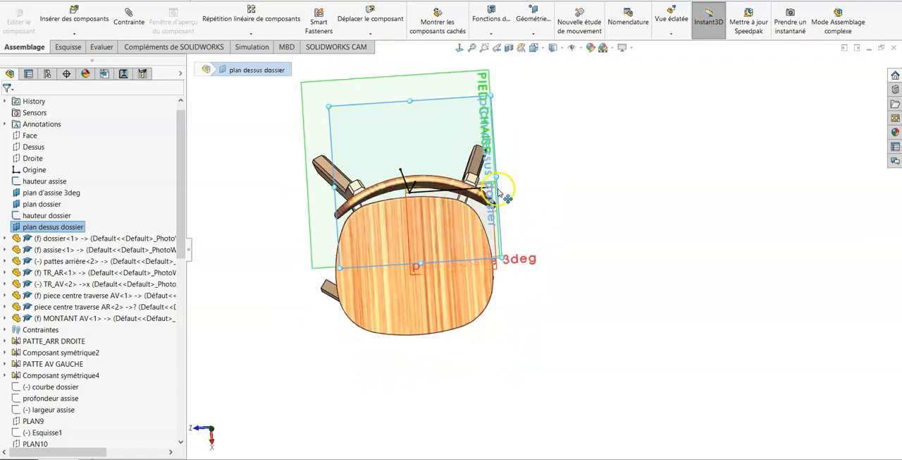
pyautogui.scroll(4, 513, 262)
pyautogui.scroll(-1, 518, 281)
pyautogui.moveTo(518, 281); pyautogui.dragTo(576, 137, button='middle')
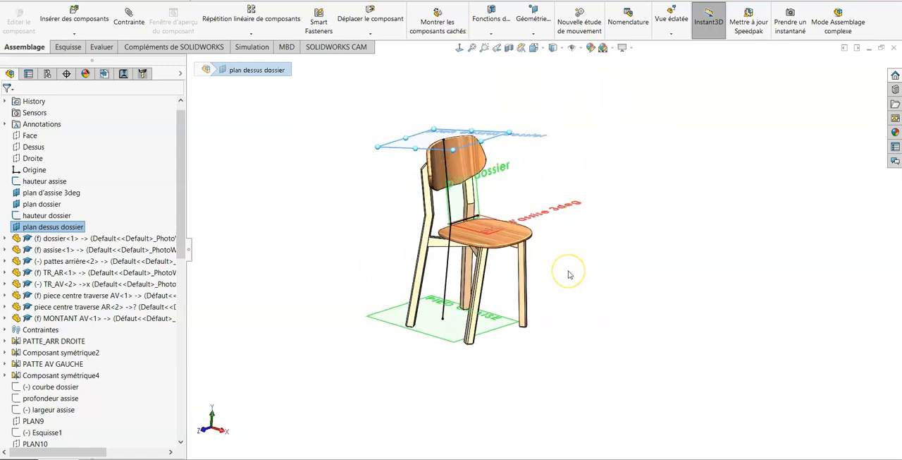
pyautogui.scroll(-2, 570, 274)
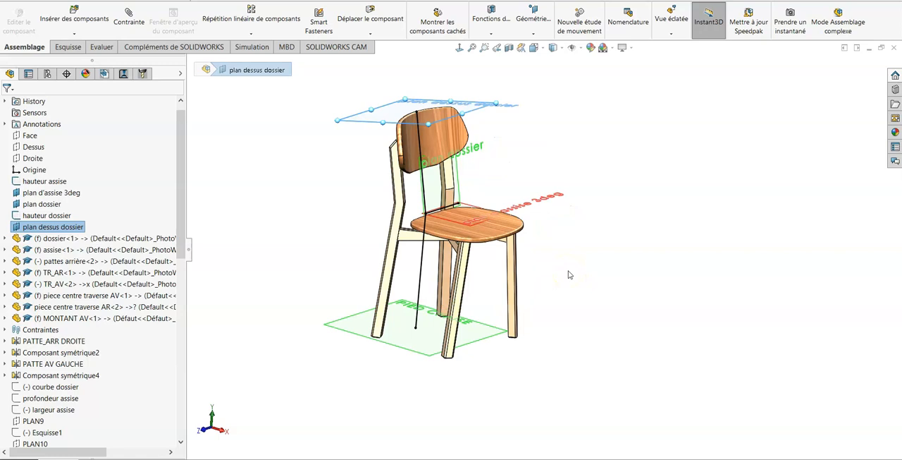